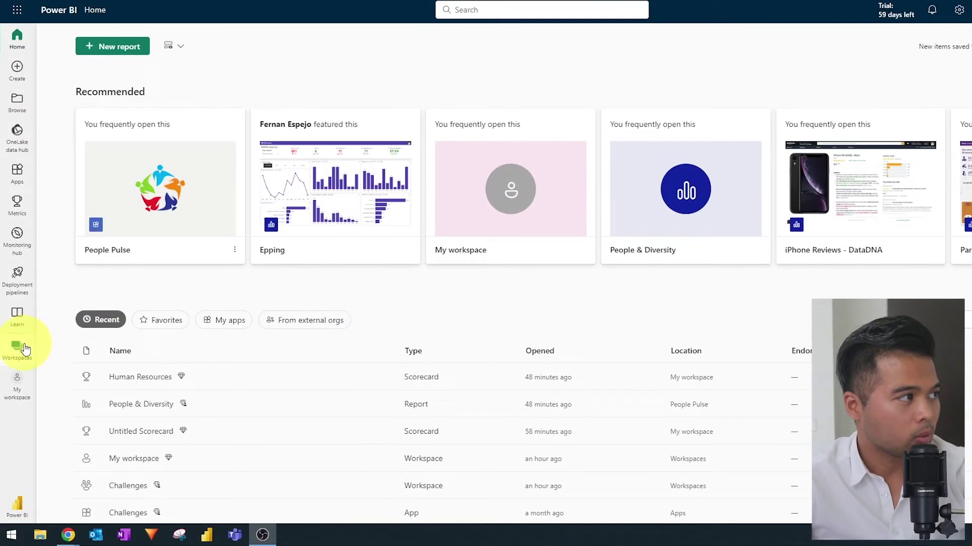
Create a paginated report in the Challenges workspace from the People & Diversity dataset.
left_click(22, 369)
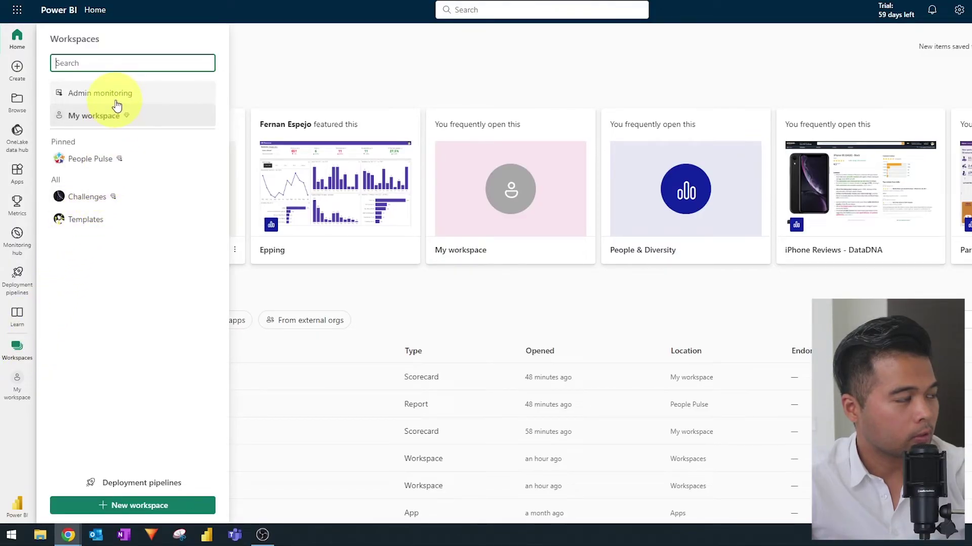
left_click(93, 201)
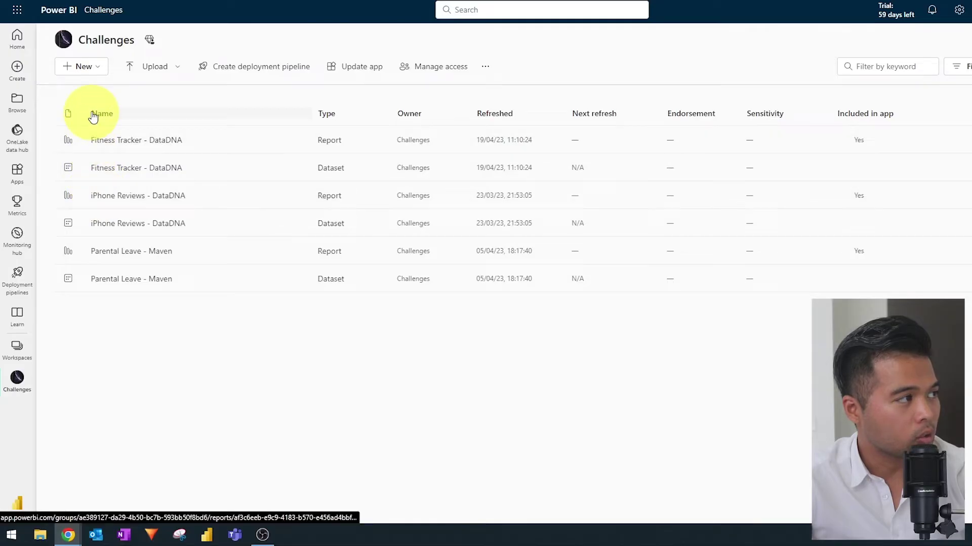
left_click(103, 72)
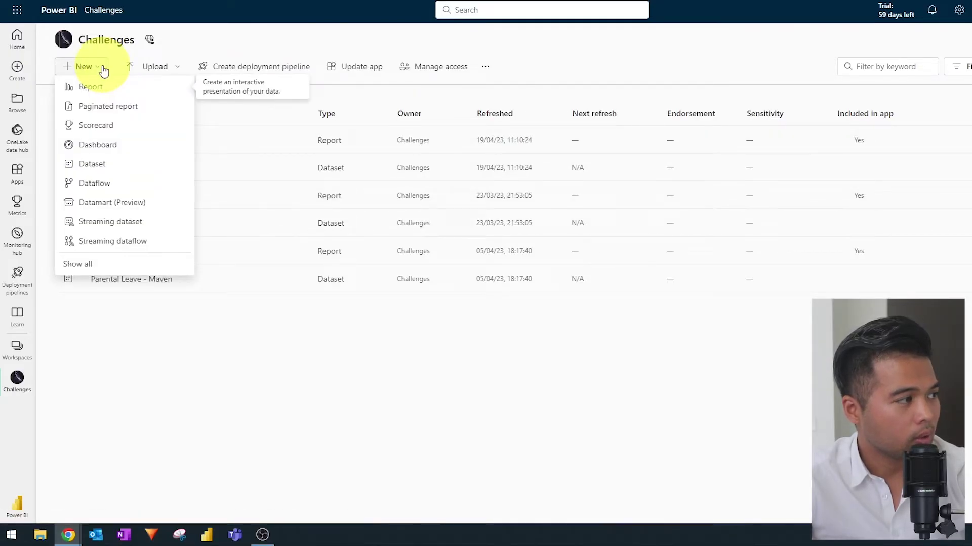
left_click(115, 108)
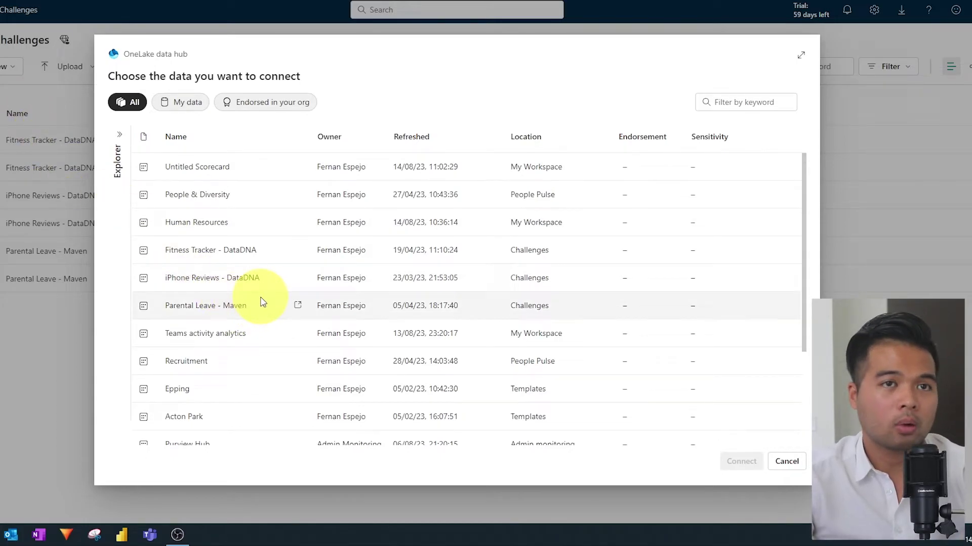
left_click(261, 199)
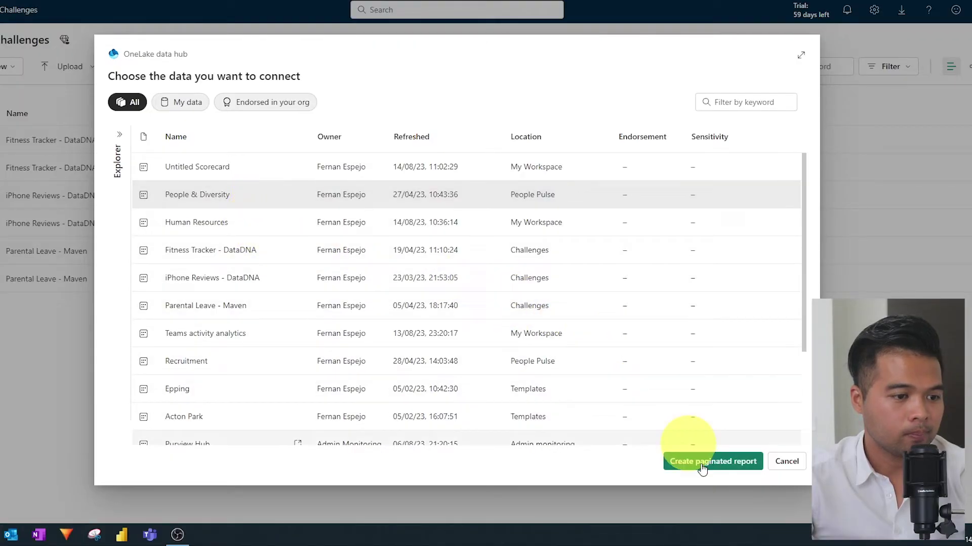
left_click(726, 469)
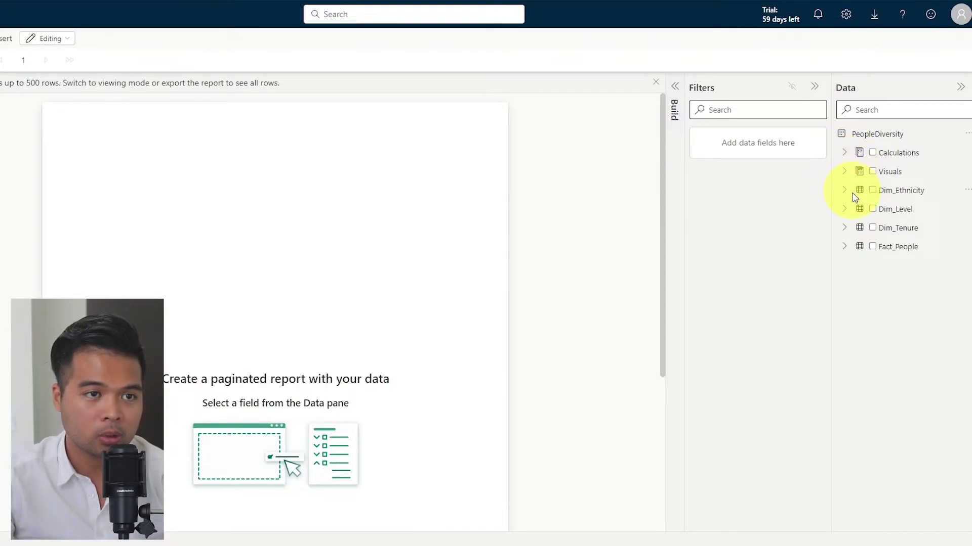
Peek at Calculations and Visuals, then expand Dim_Ethnicity, Dim_Level, Dim_Tenure and Fact_People.
left_click(845, 154)
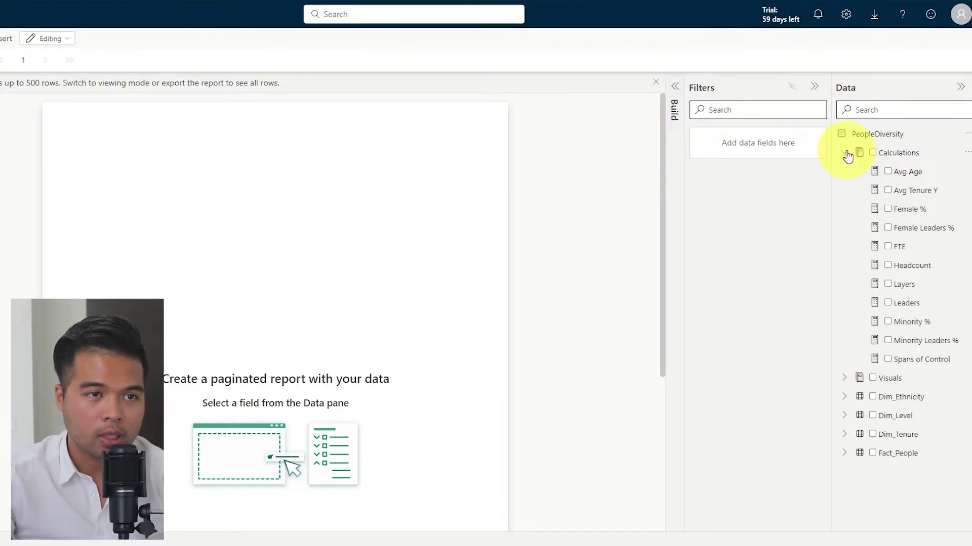
left_click(845, 153)
left_click(845, 172)
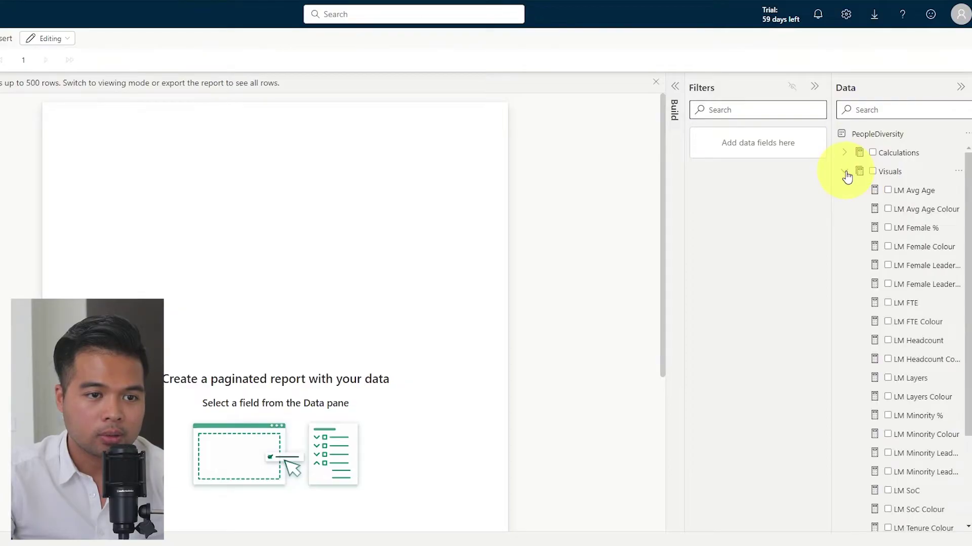
left_click(846, 173)
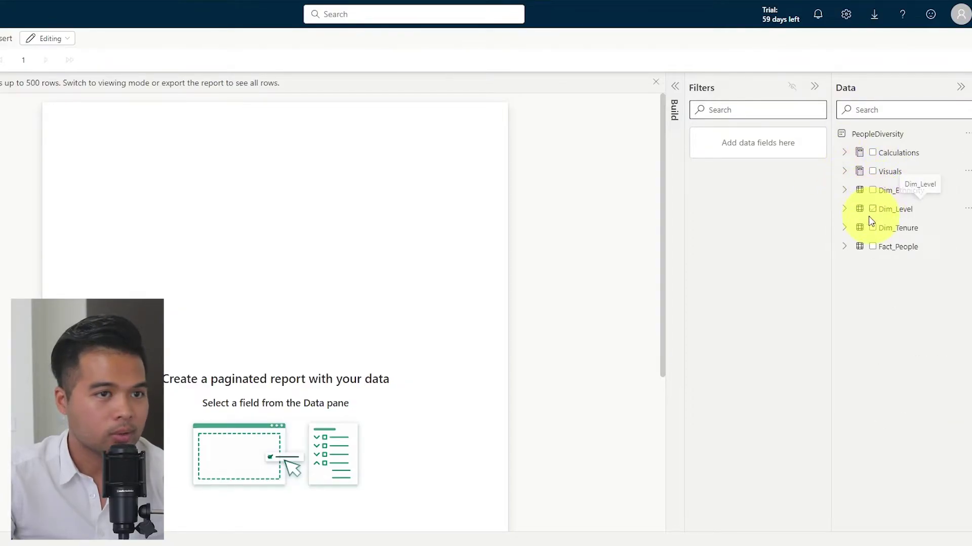
left_click(845, 193)
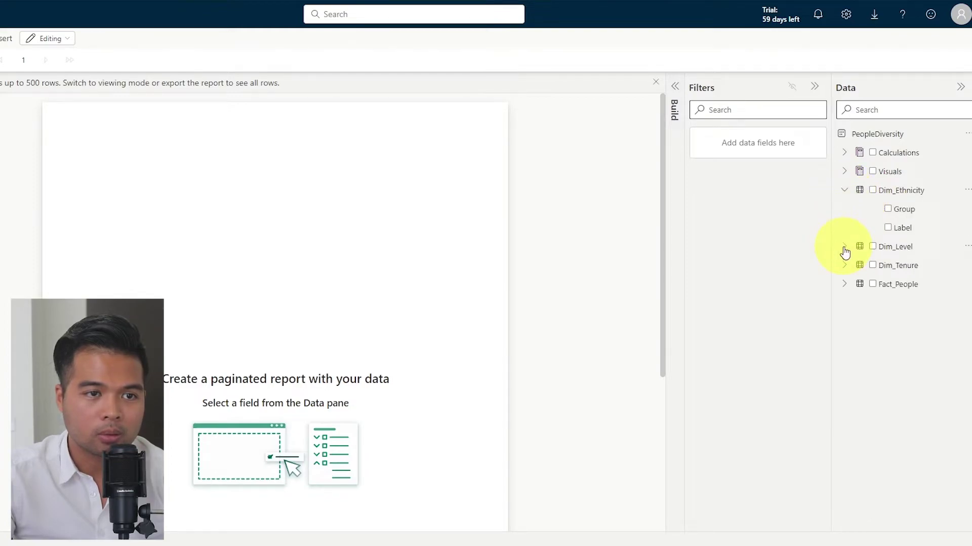
left_click(844, 247)
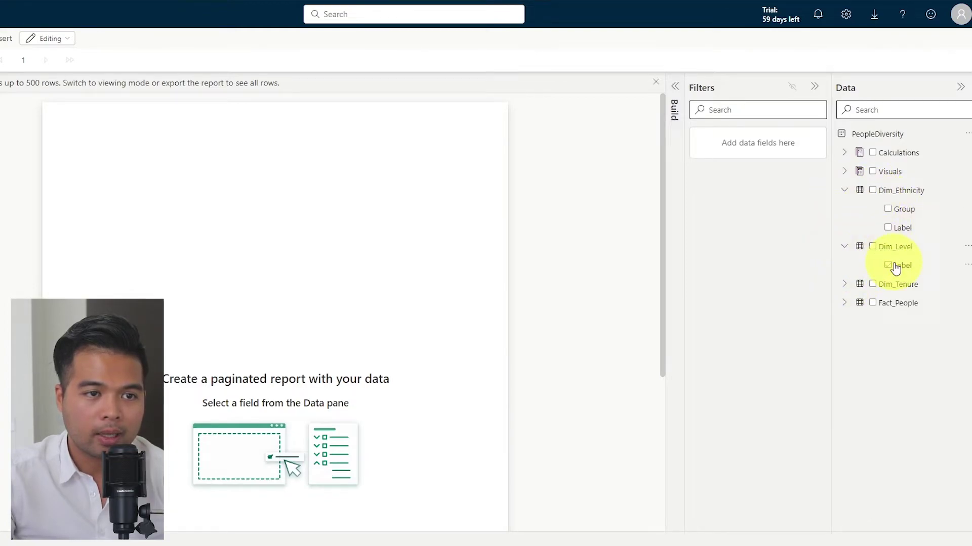
left_click(844, 284)
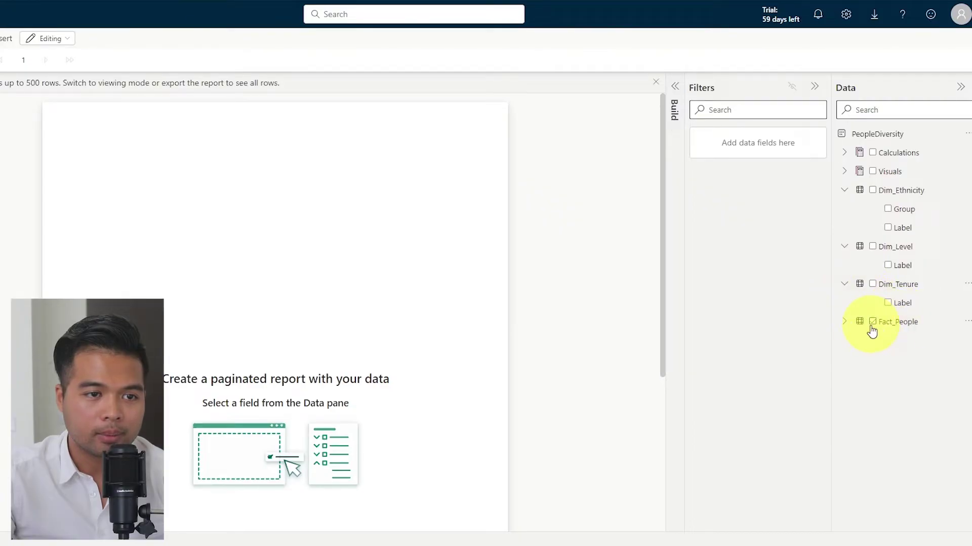
left_click(844, 322)
scroll(890, 354, "up", 3)
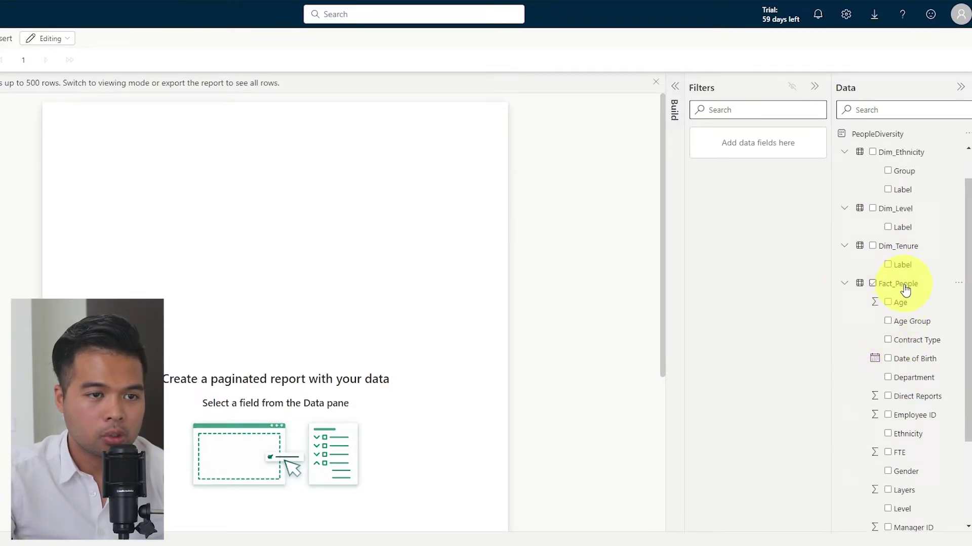
Drop all Fact_People fields onto the canvas as a table and scroll through its rows.
left_click_drag(905, 292, 193, 176)
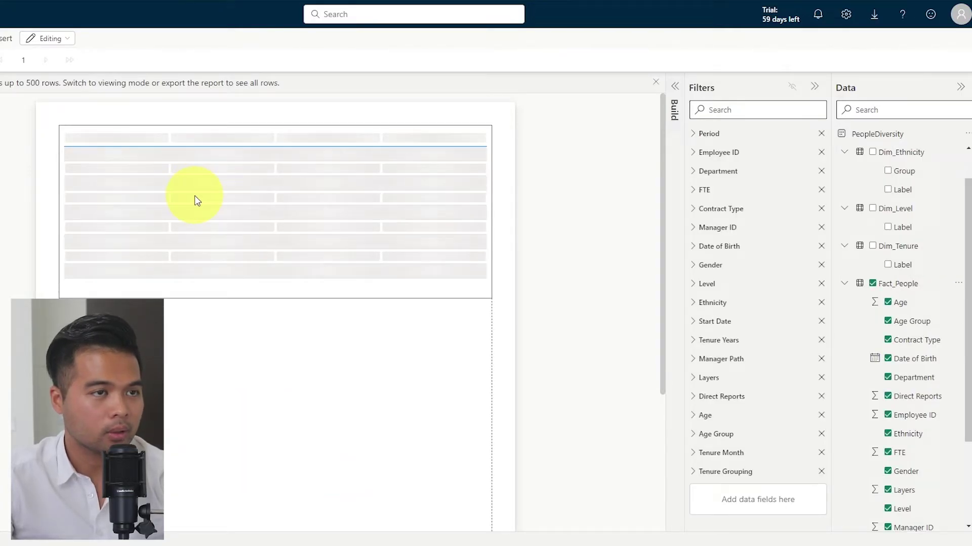
scroll(562, 282, "down", 5)
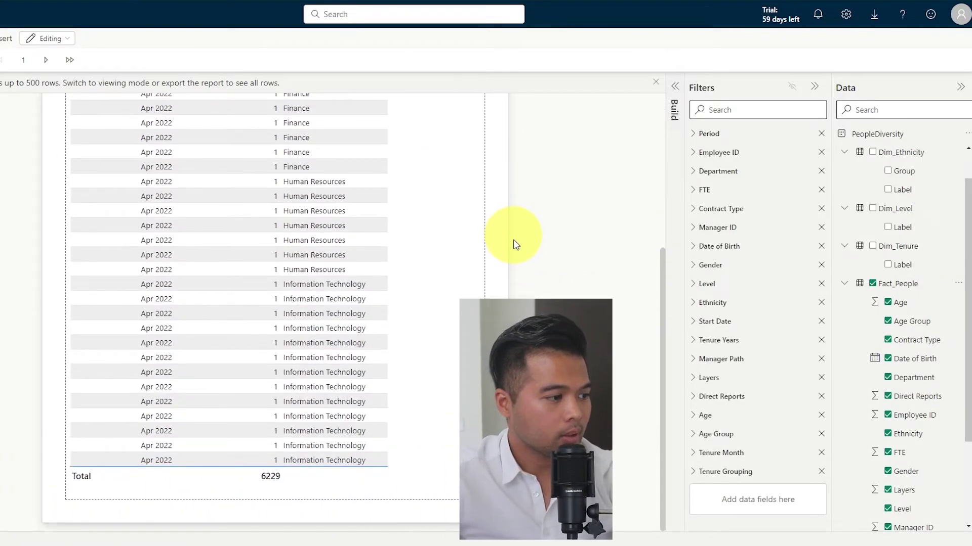
scroll(555, 273, "up", 5)
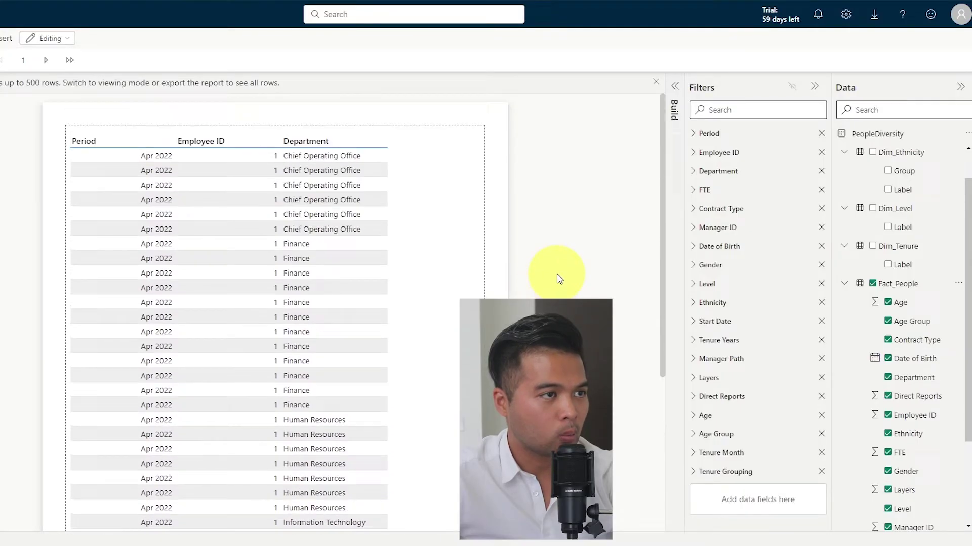
scroll(555, 273, "down", 5)
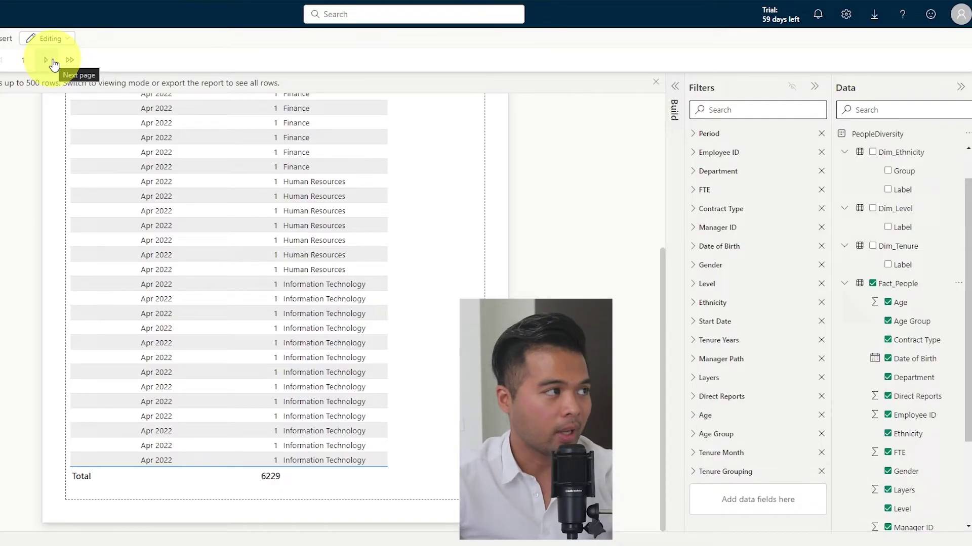
Page through the report to pages 2 and 3 to check the table's columns.
left_click(54, 62)
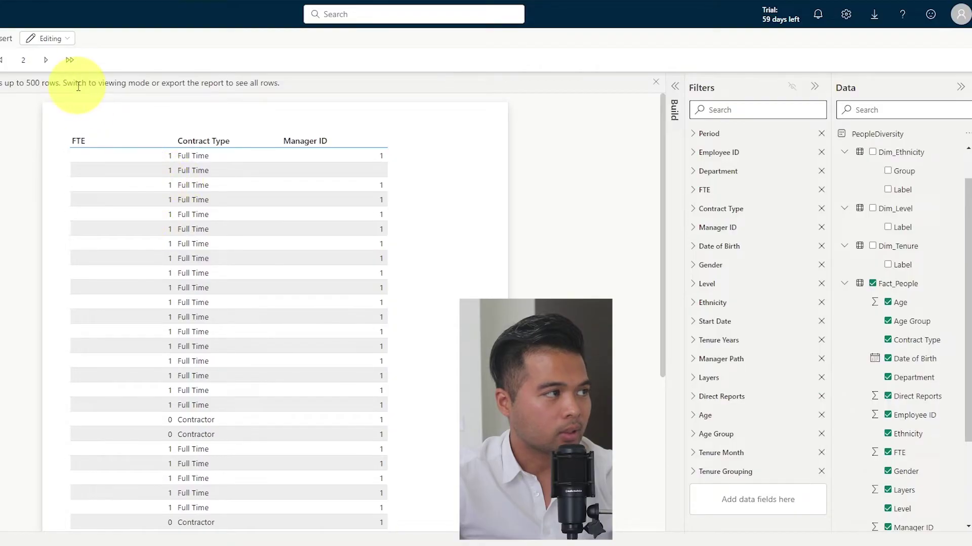
left_click(50, 61)
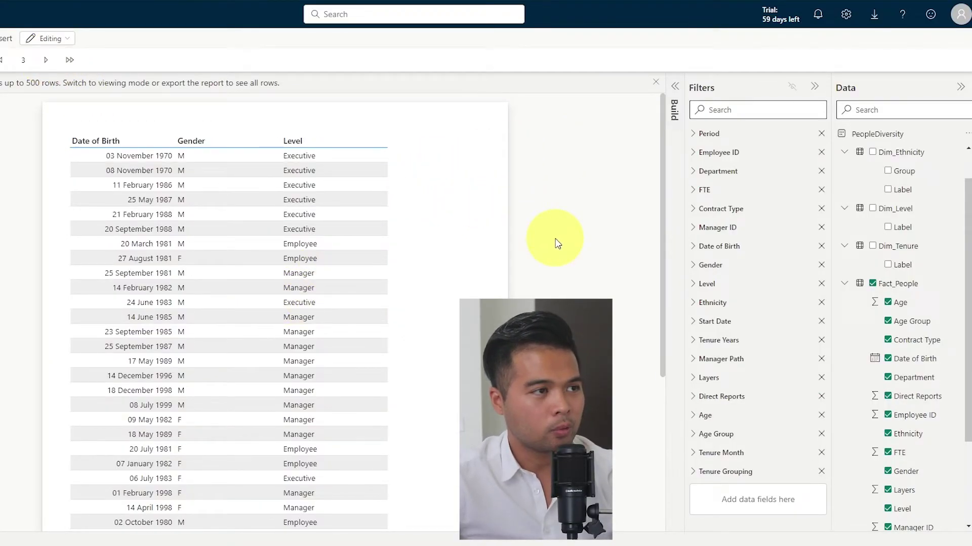
scroll(478, 248, "down", 5)
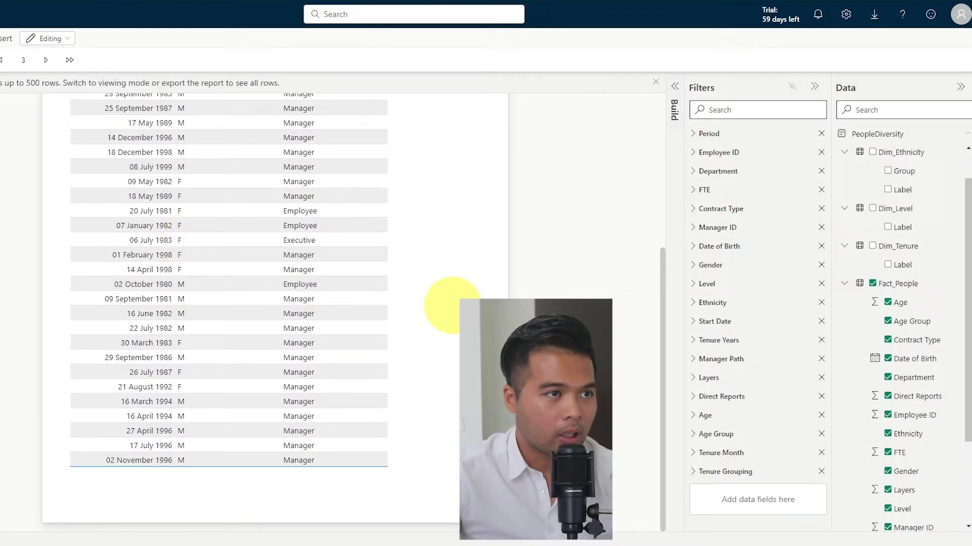
scroll(445, 303, "up", 5)
Remove the tenure, age, layers, manager path, Level, Ethnicity and Gender fields from the table.
left_click(675, 87)
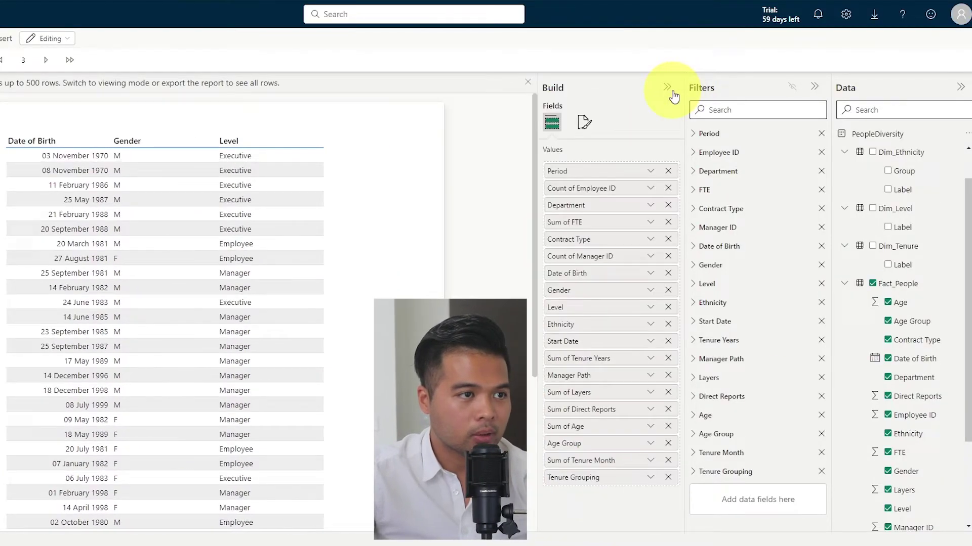
left_click(668, 478)
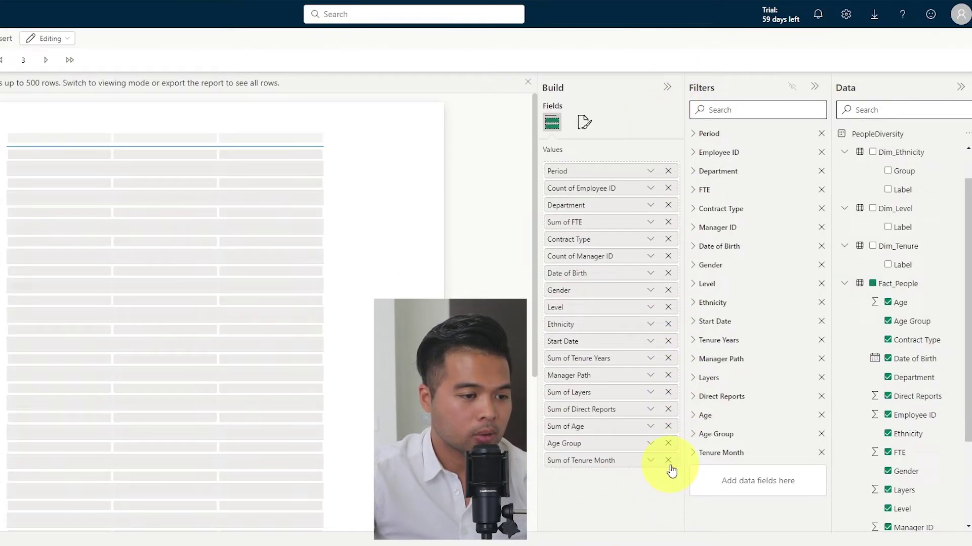
left_click(668, 460)
left_click(668, 443)
left_click(668, 426)
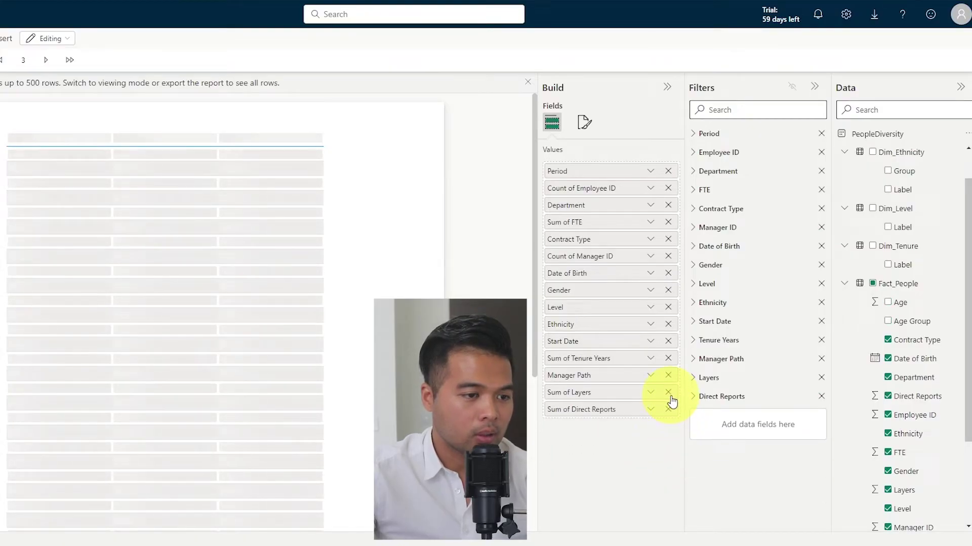
left_click(668, 410)
left_click(668, 392)
left_click(668, 376)
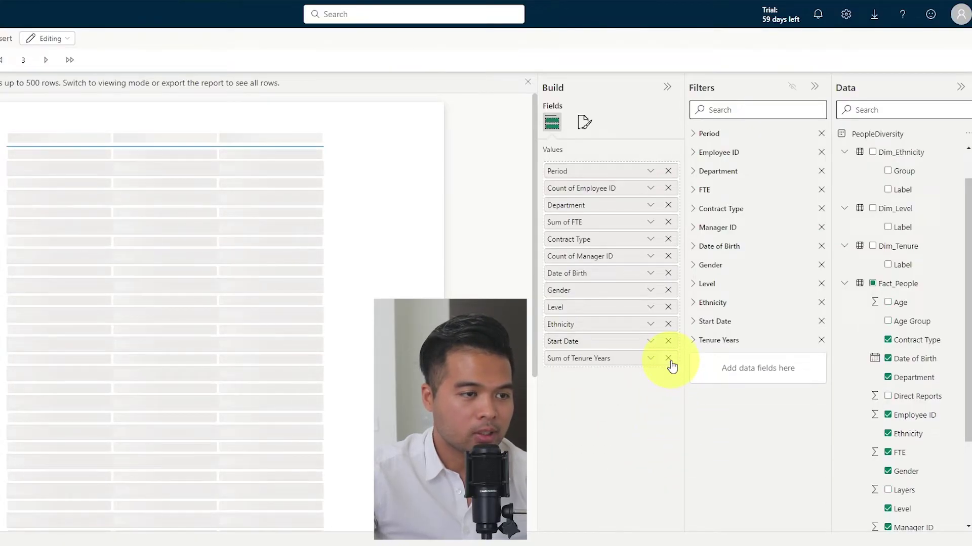
left_click(668, 358)
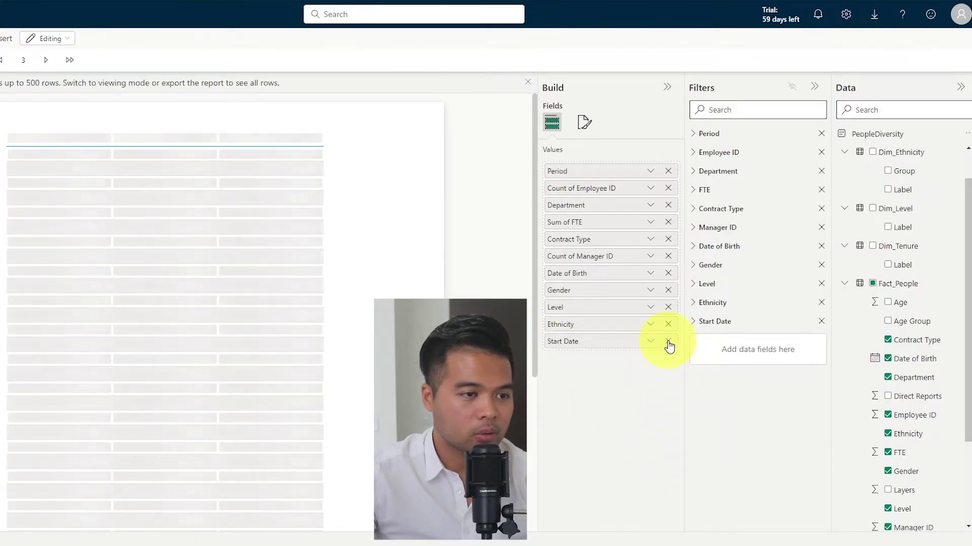
left_click(668, 307)
left_click(668, 307)
left_click(667, 290)
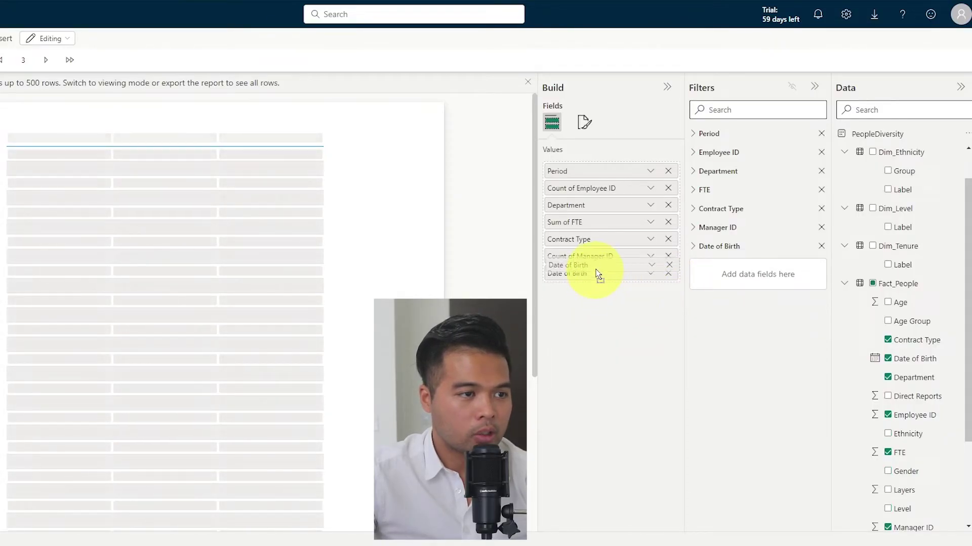
Move Date of Birth directly after Period and apply the Minimal table style.
left_click_drag(596, 273, 609, 181)
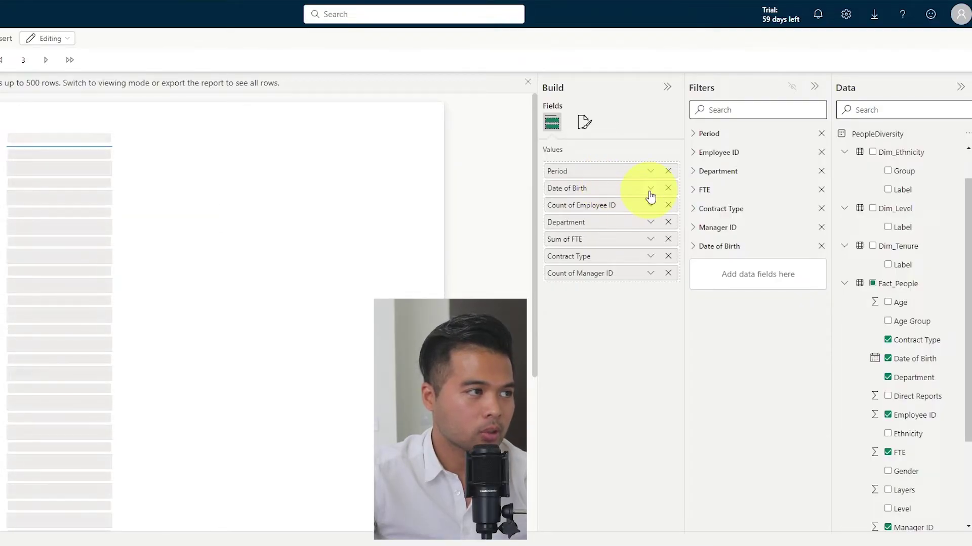
left_click(585, 123)
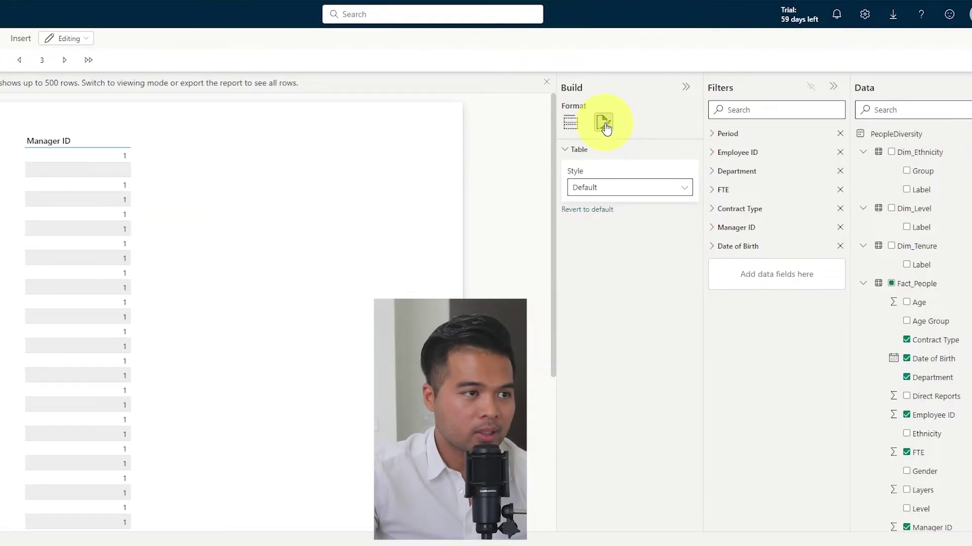
left_click(612, 191)
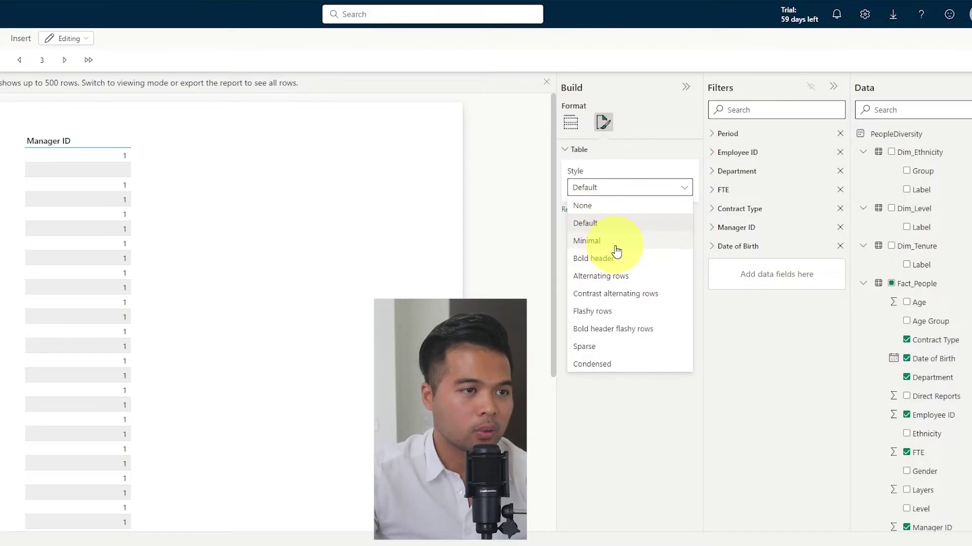
left_click(587, 240)
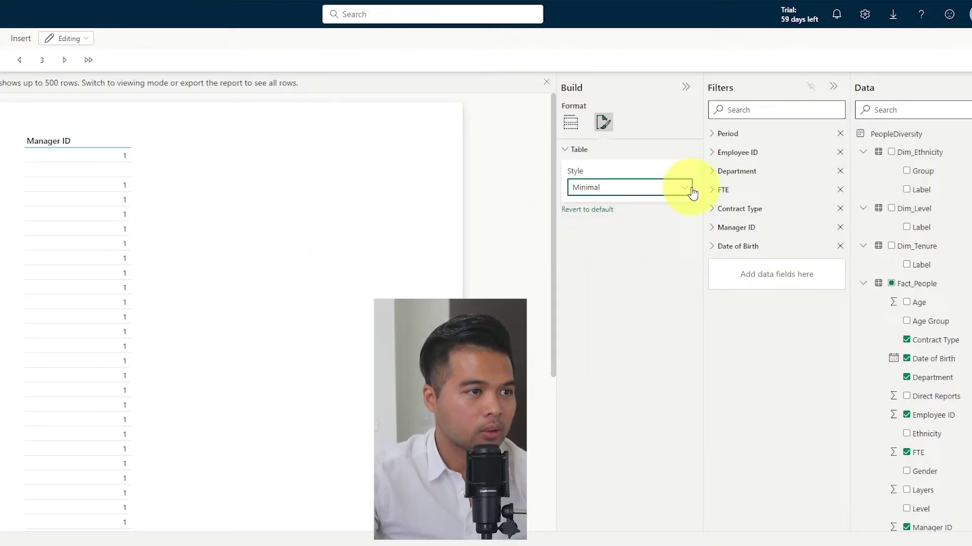
left_click(570, 122)
left_click(85, 40)
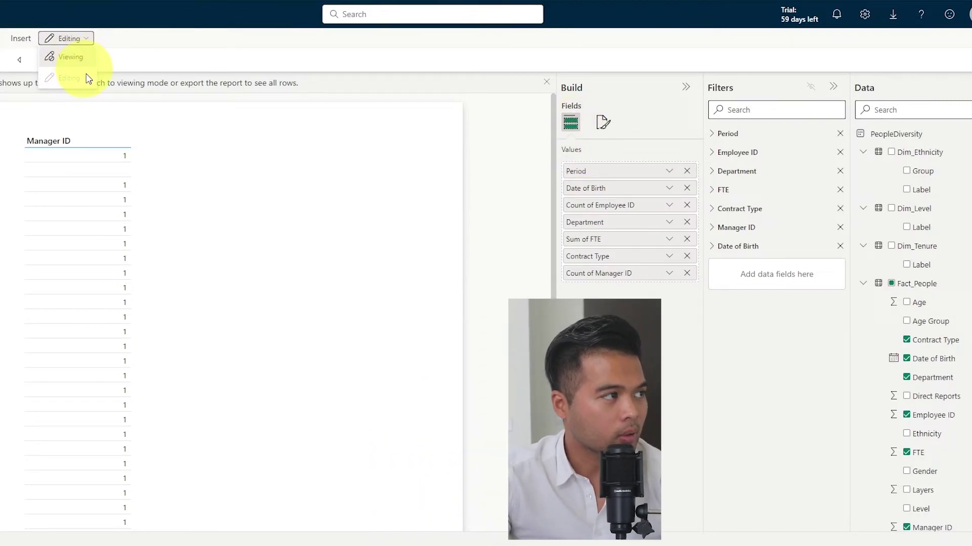
Save the report as 'Test' in My workspace, replacing the existing Test report.
left_click(79, 60)
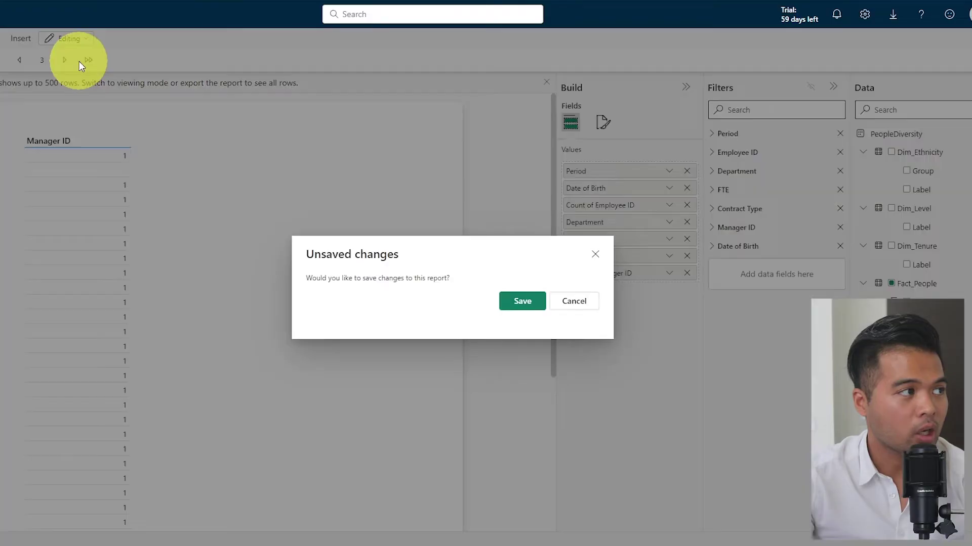
left_click(522, 303)
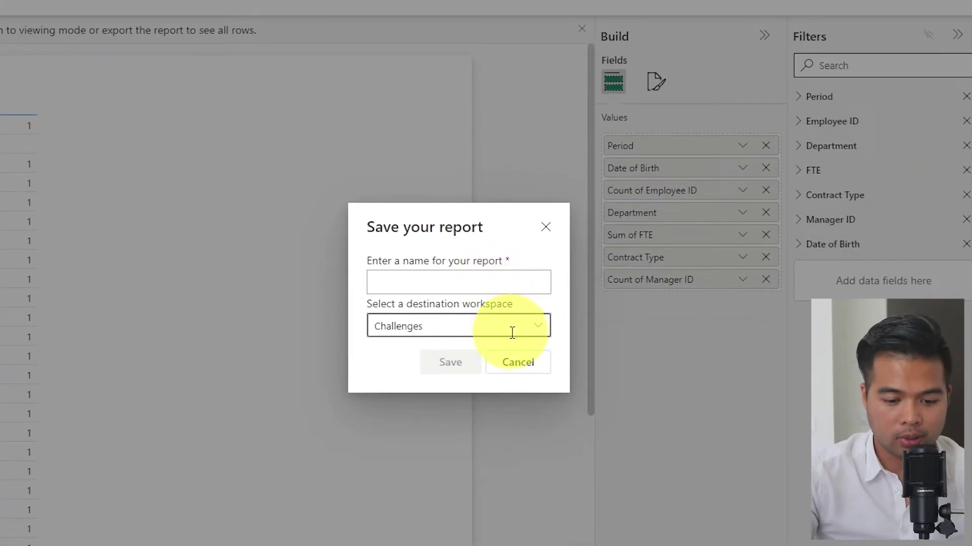
type("Tes")
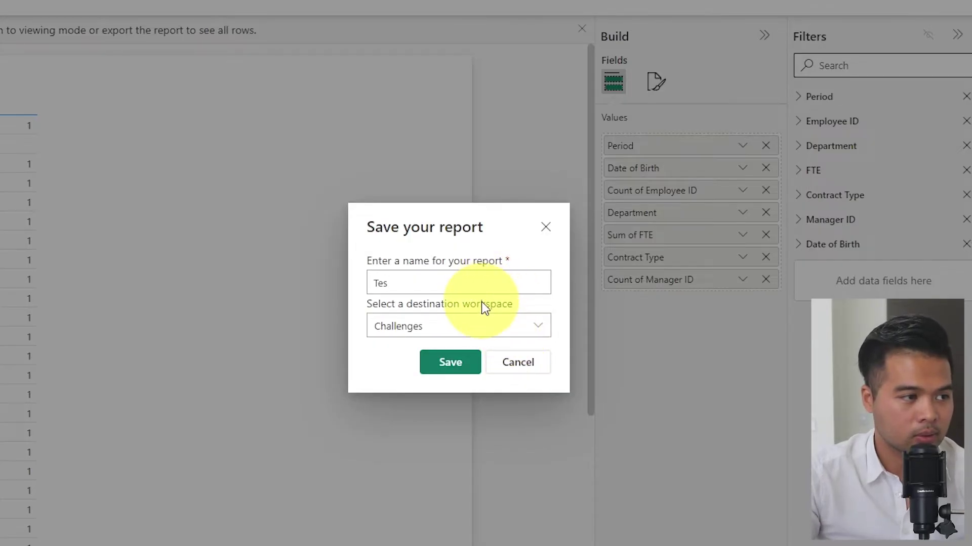
type("t")
left_click(466, 323)
left_click(479, 351)
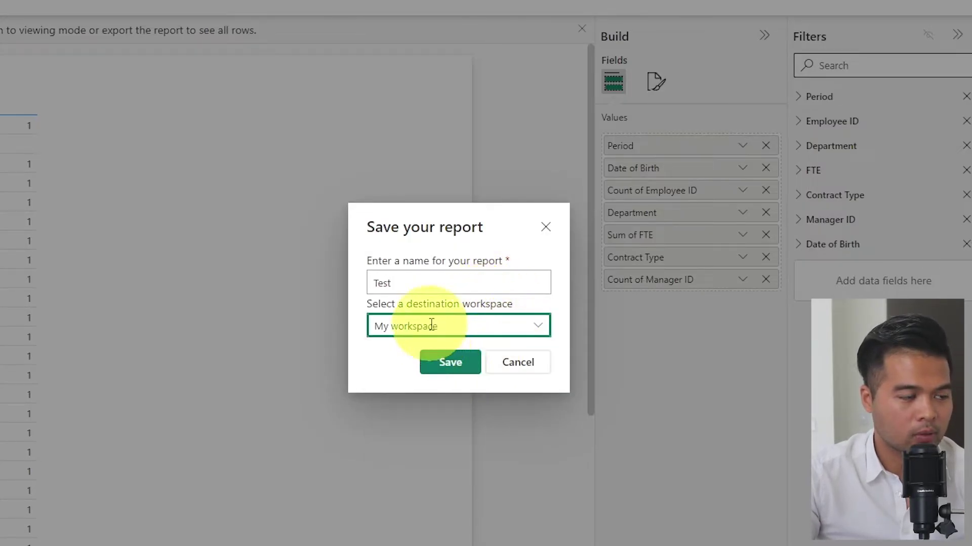
left_click(464, 364)
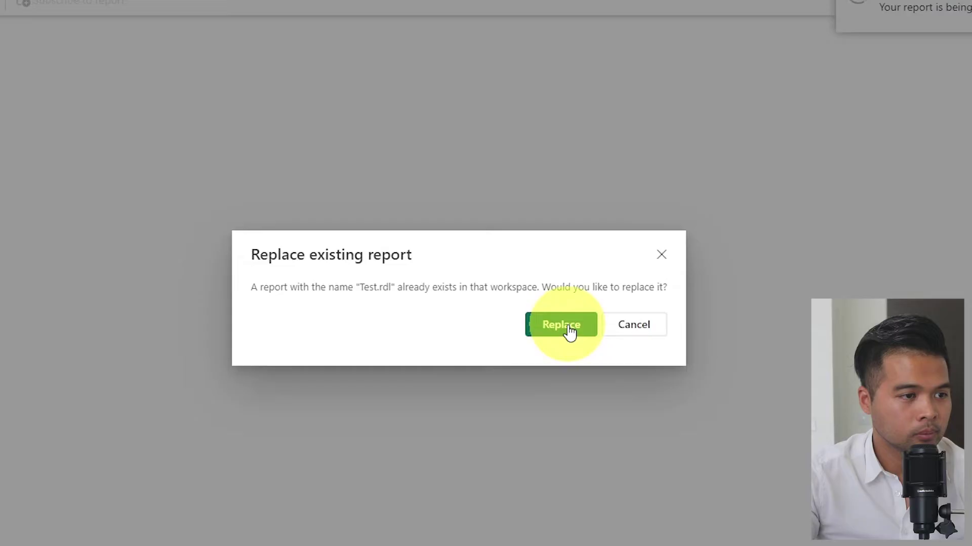
left_click(564, 325)
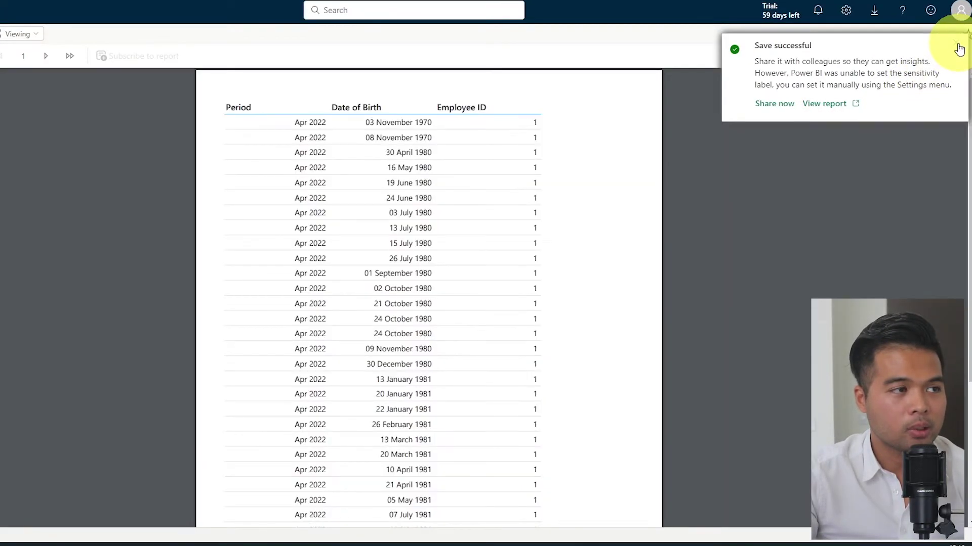
Dismiss the save notice, scroll to the Total row and go to the report's next page.
left_click(958, 49)
scroll(623, 282, "down", 4)
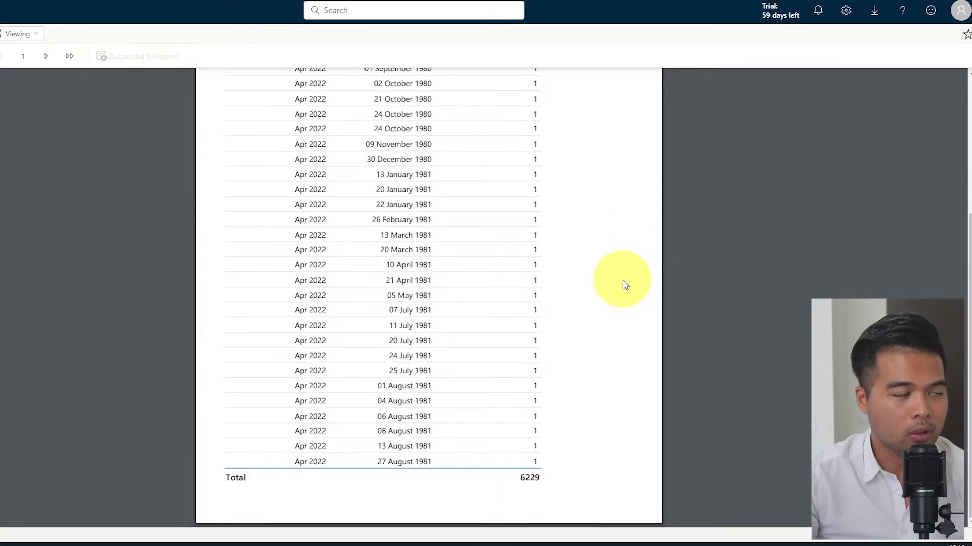
scroll(623, 279, "up", 4)
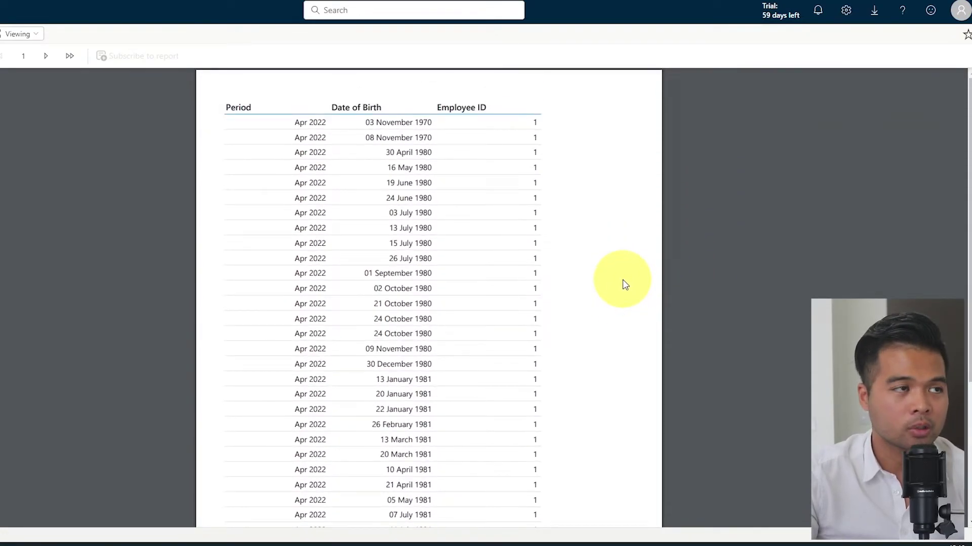
scroll(51, 80, "down", 4)
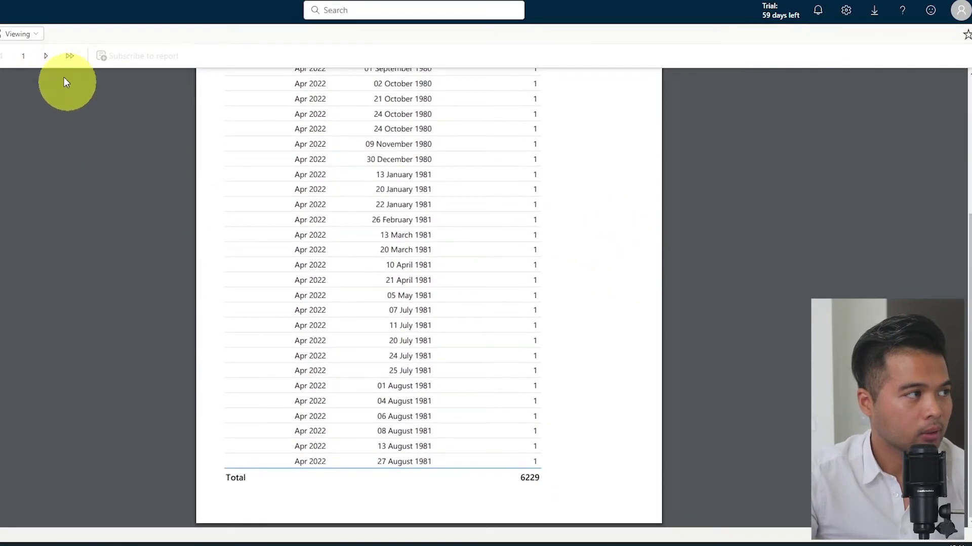
left_click(46, 57)
left_click(17, 36)
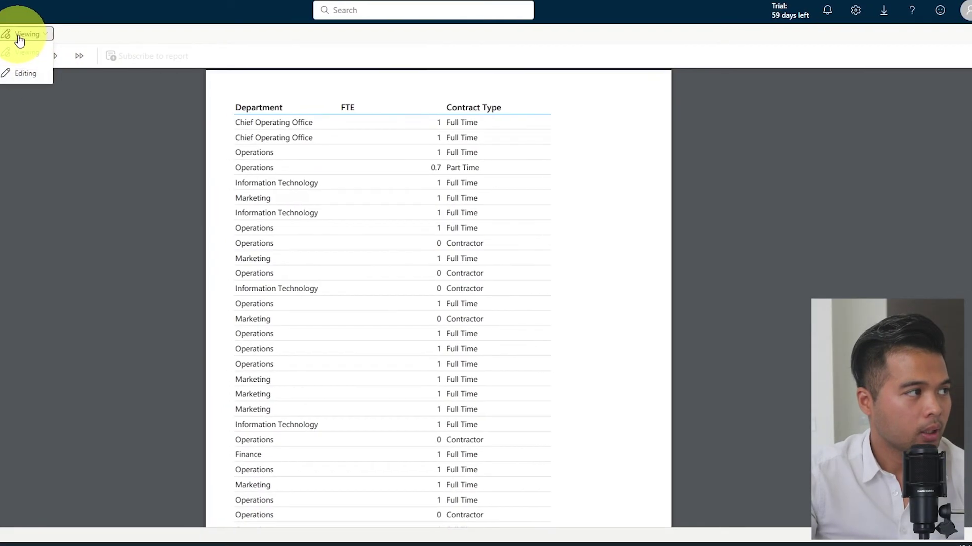
Switch back to editing, check the View and Insert tabs, and list downloadable tools like Paginated Report Builder.
left_click(16, 72)
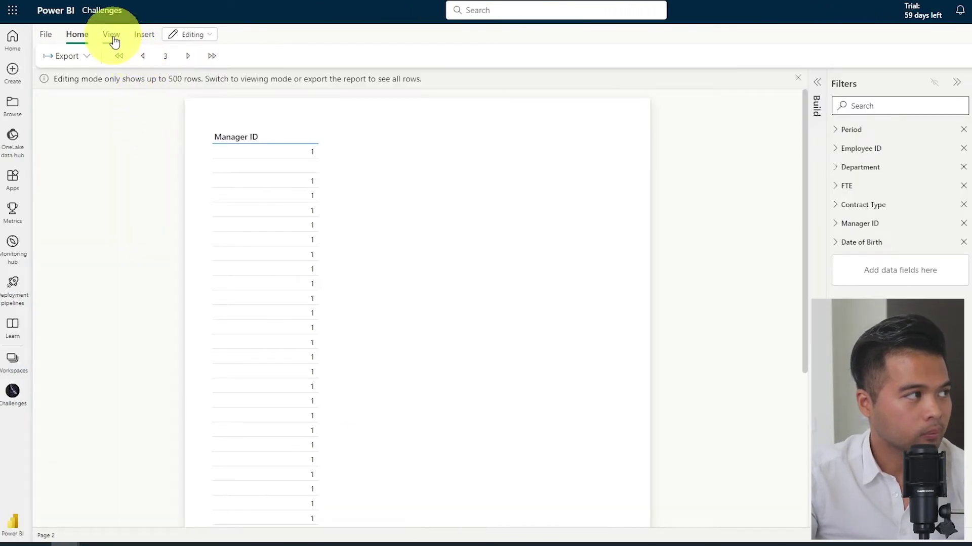
left_click(111, 35)
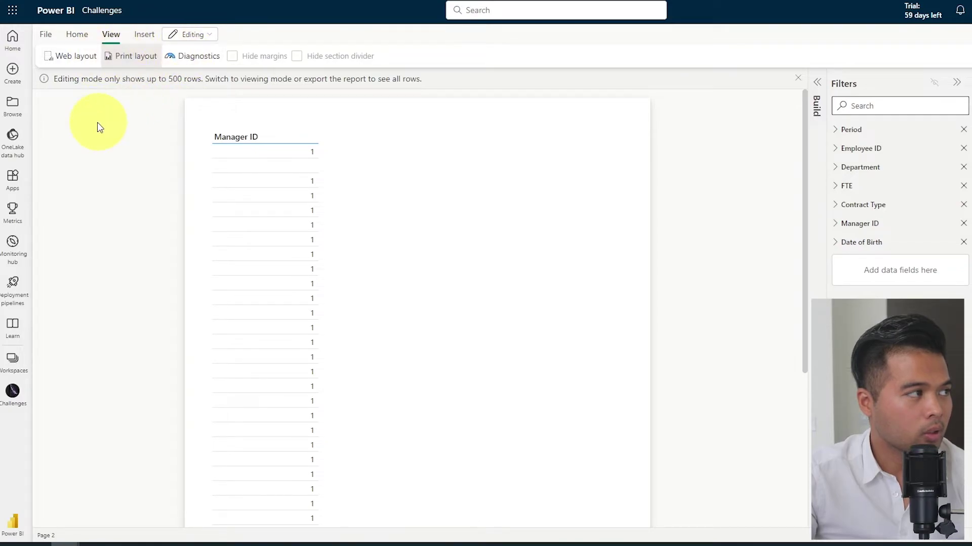
left_click(145, 39)
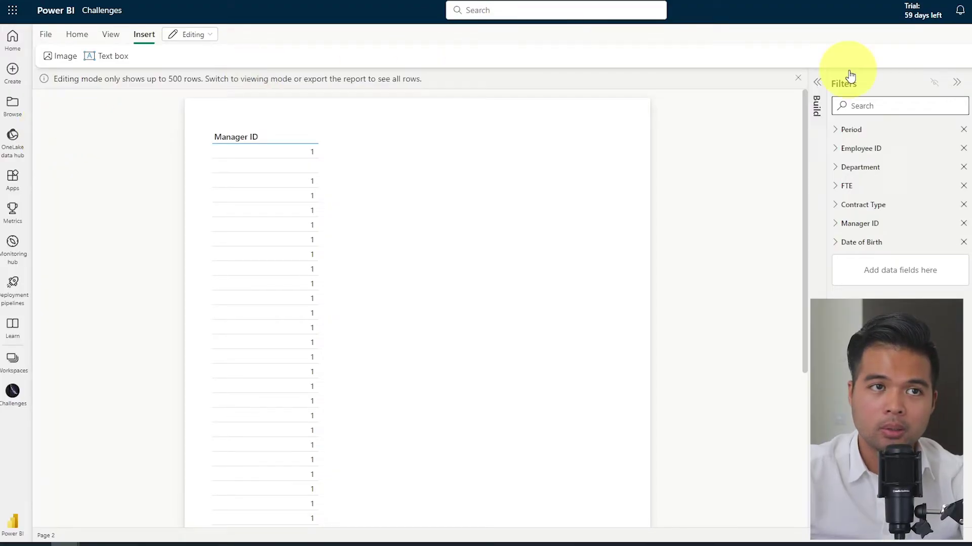
left_click(875, 11)
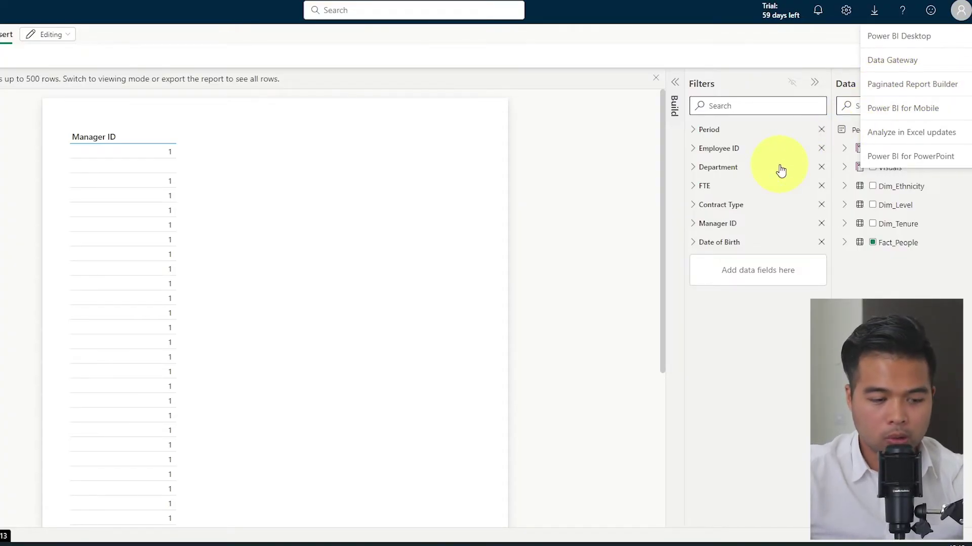
Briefly open and close the Windows Start menu and the account details panel.
left_click(7, 535)
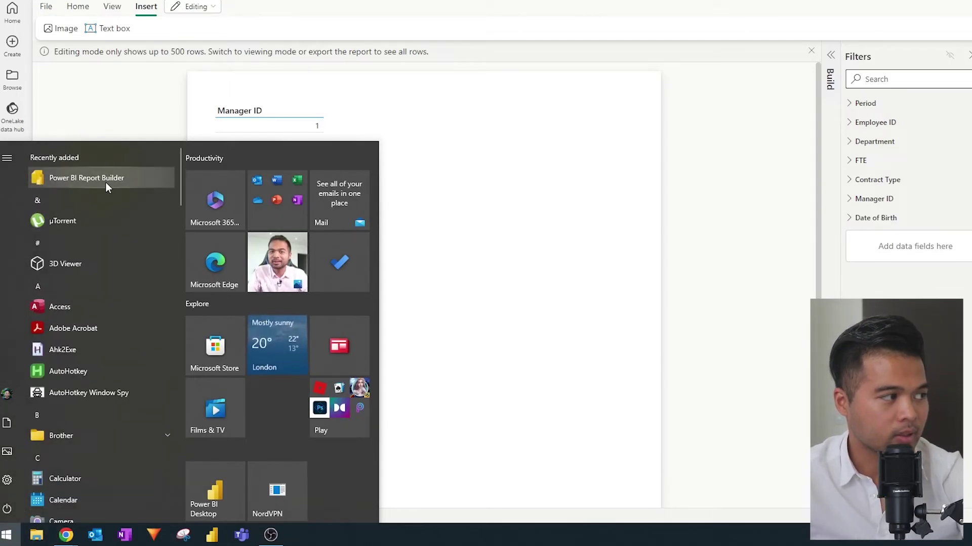
left_click(642, 156)
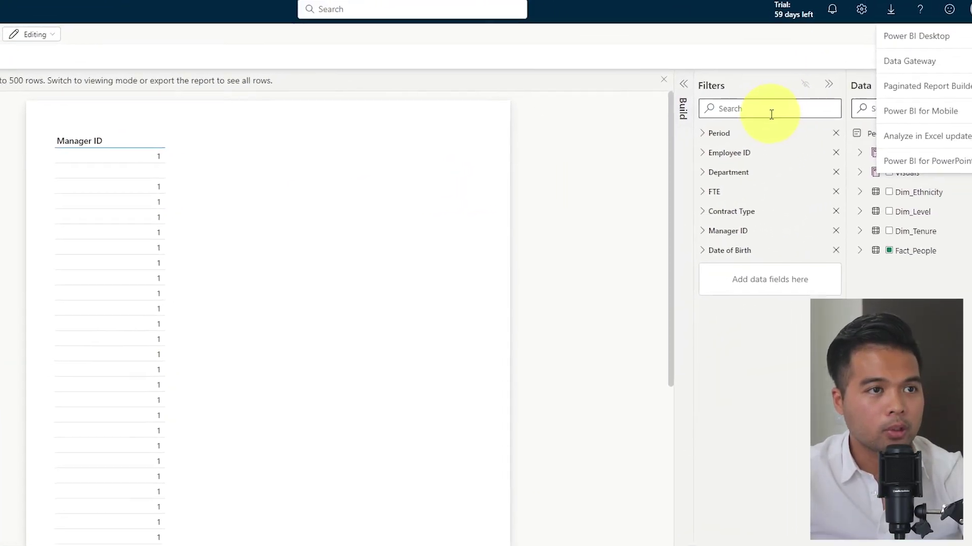
left_click(958, 13)
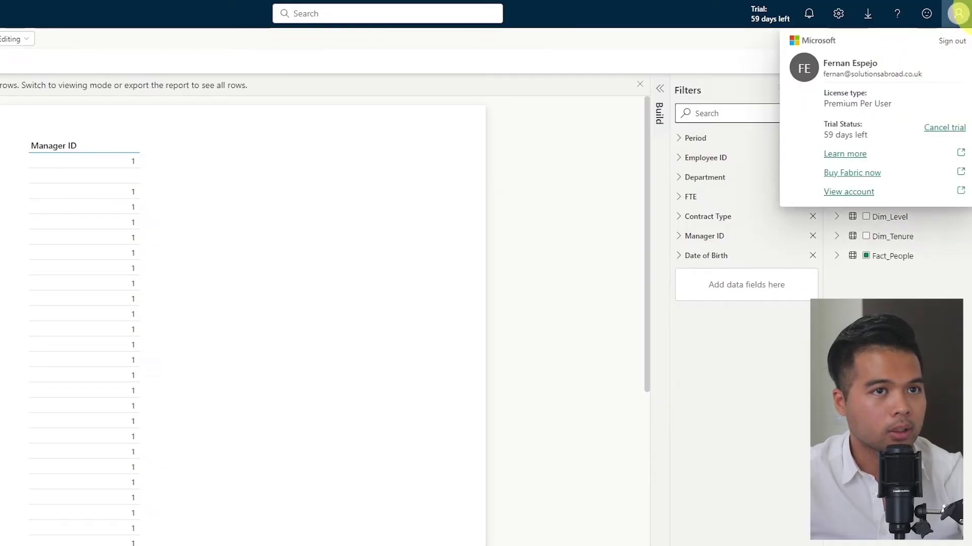
left_click(850, 46)
Download the report as Test.rdl to the OneDrive Desktop folder.
left_click(57, 40)
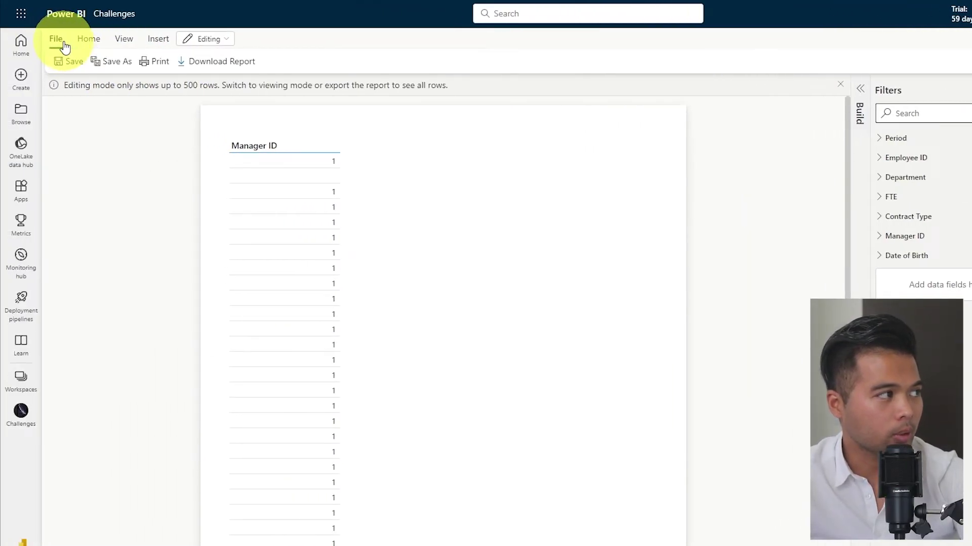
left_click(217, 61)
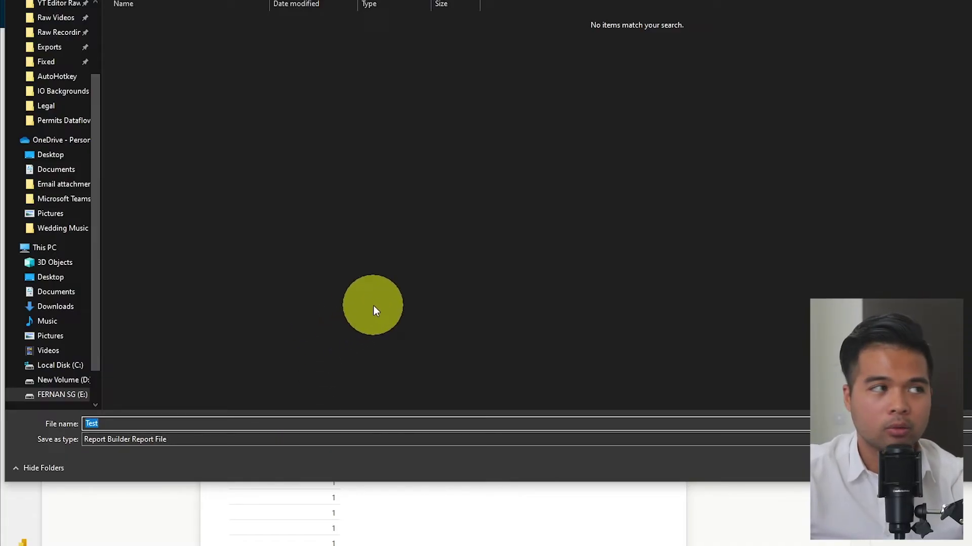
left_click(58, 154)
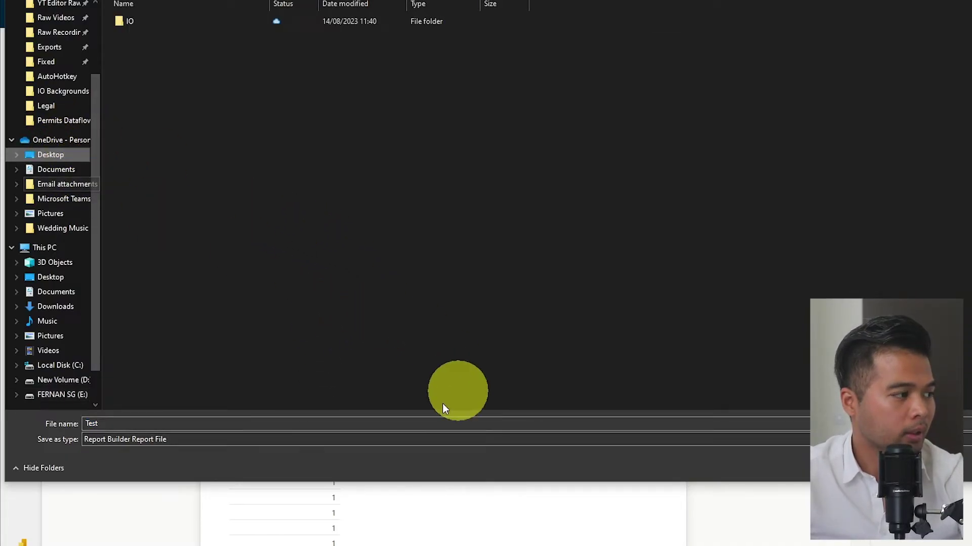
key("Return")
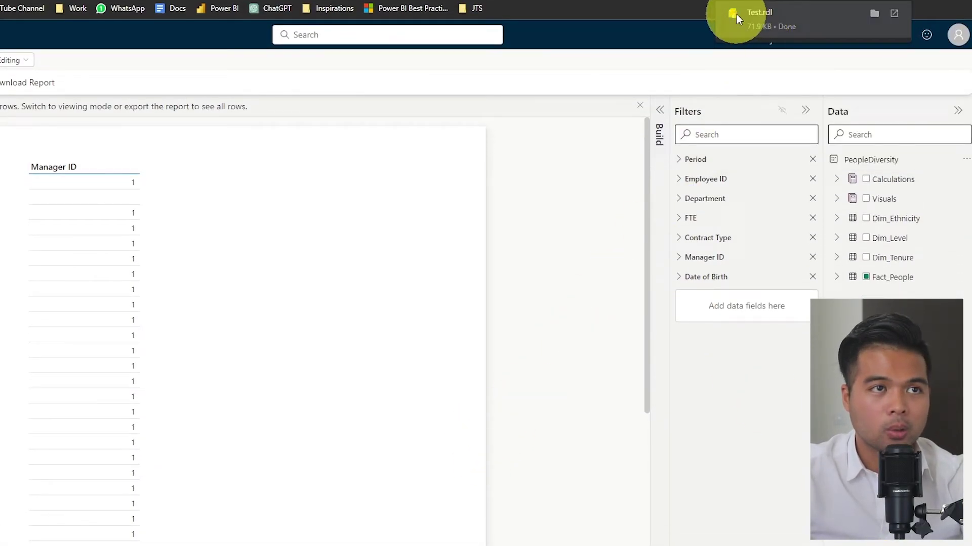
Open Test.rdl in Report Builder, inspect the Department and Contract Type expressions, and expand PeopleDiversity and DataSet1.
left_click(767, 23)
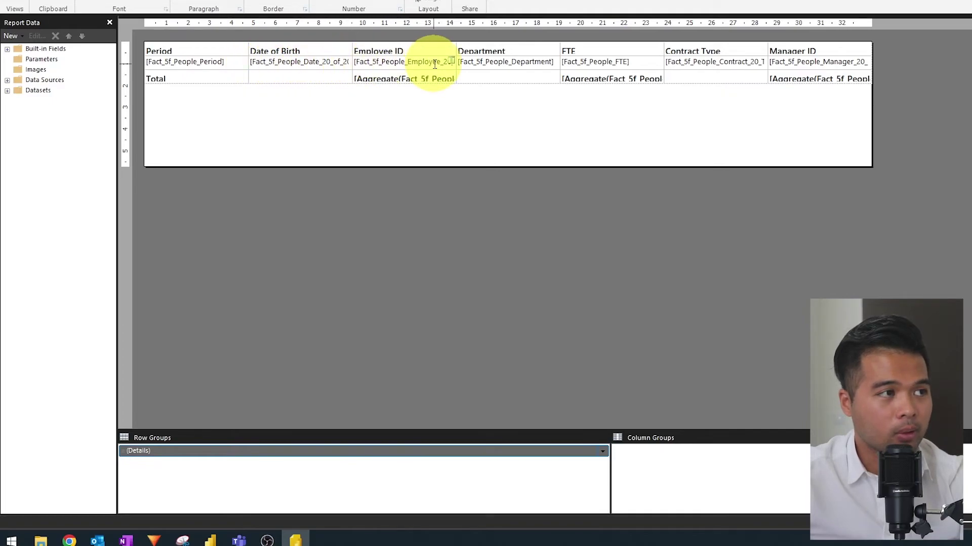
left_click(271, 51)
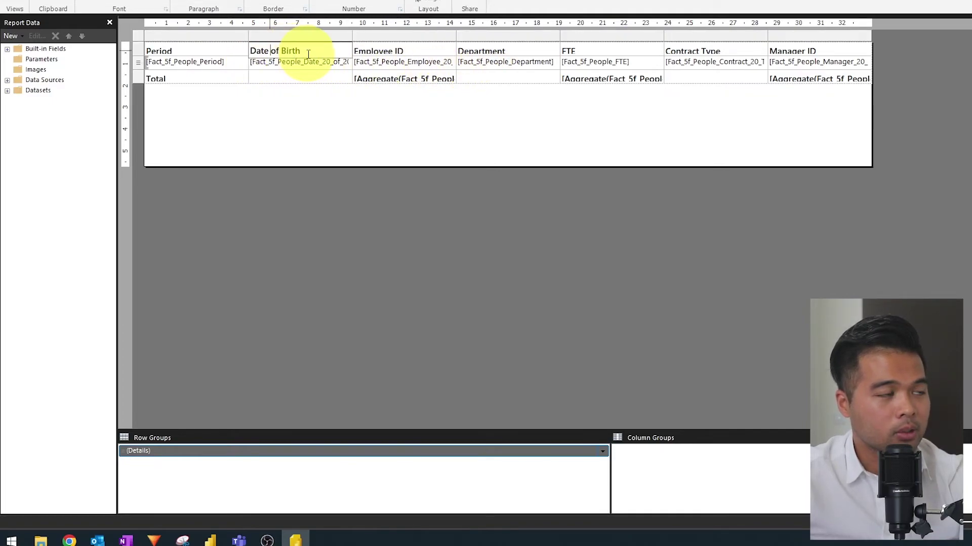
left_click(477, 55)
double_click(477, 60)
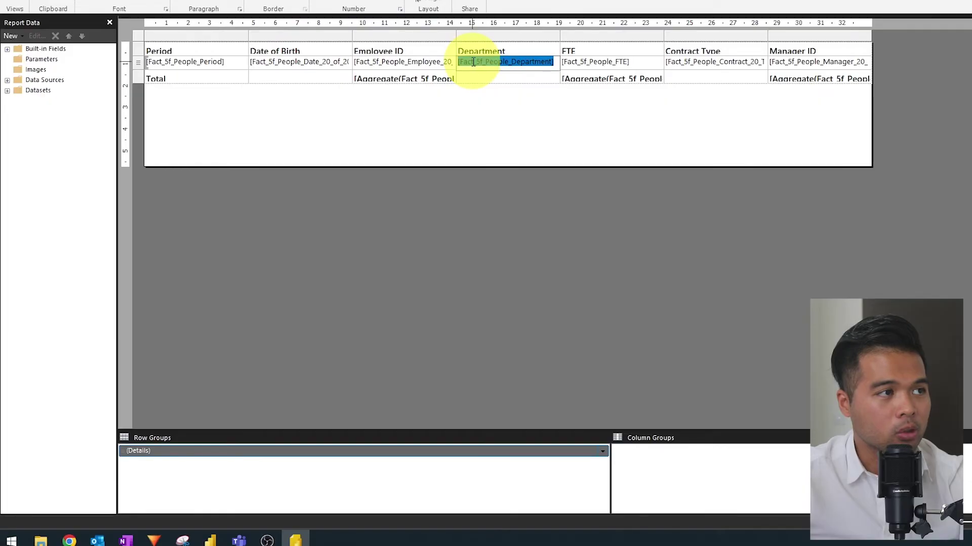
double_click(713, 62)
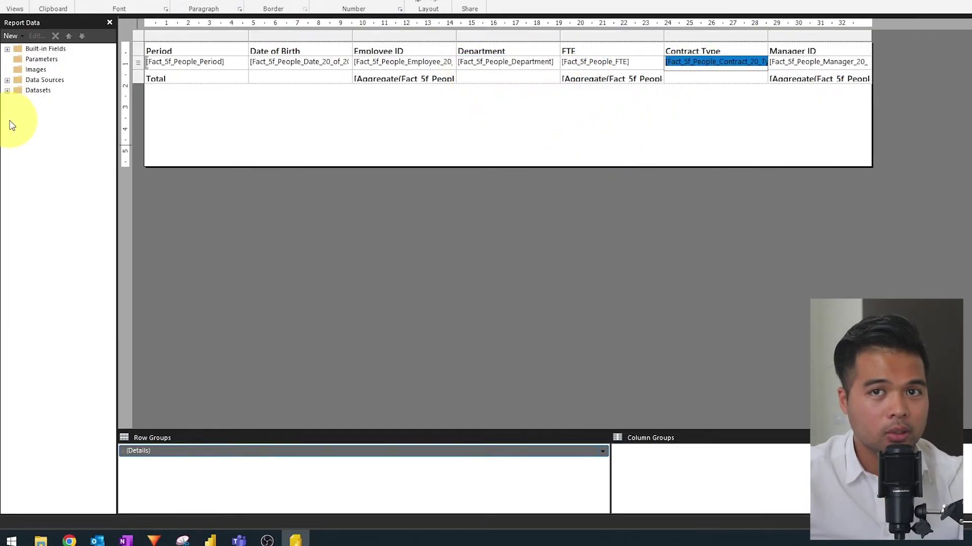
left_click(7, 80)
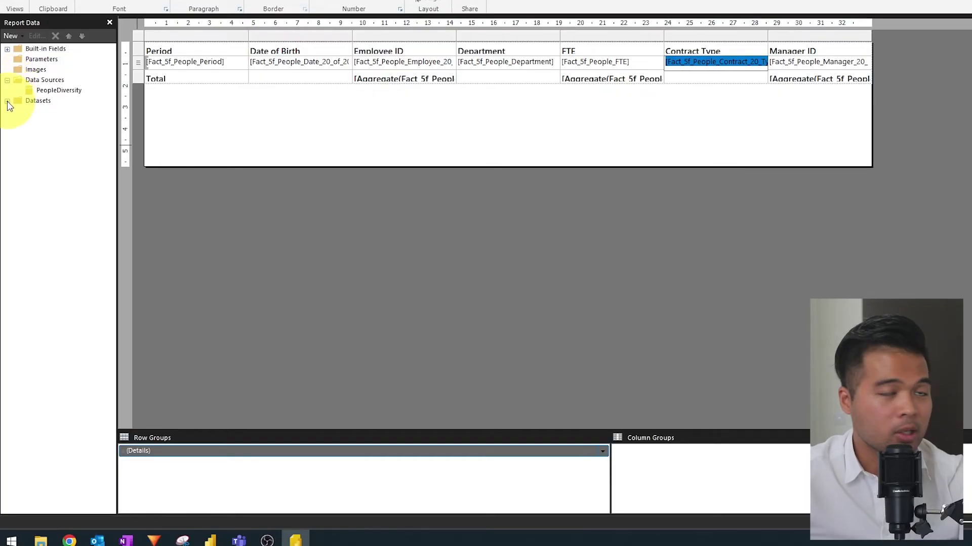
left_click(8, 102)
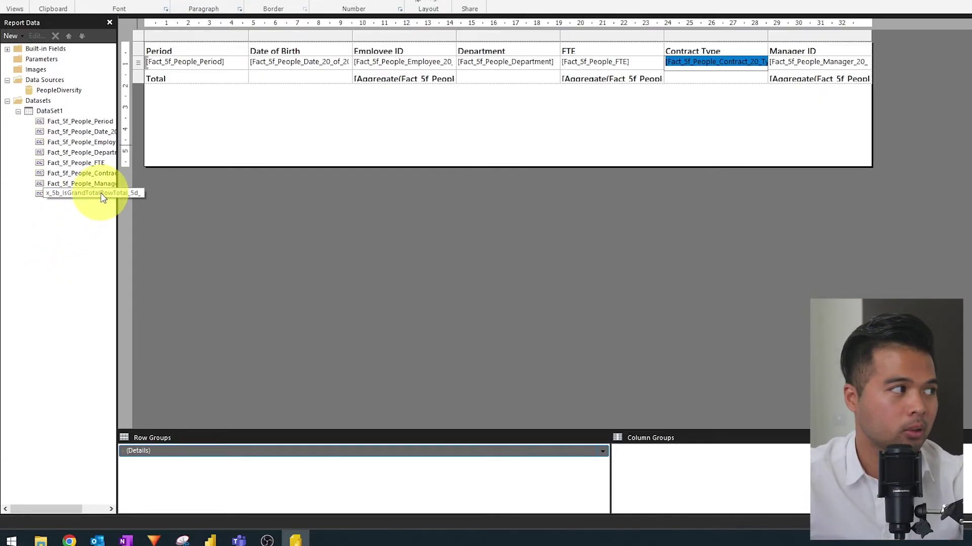
left_click(59, 90)
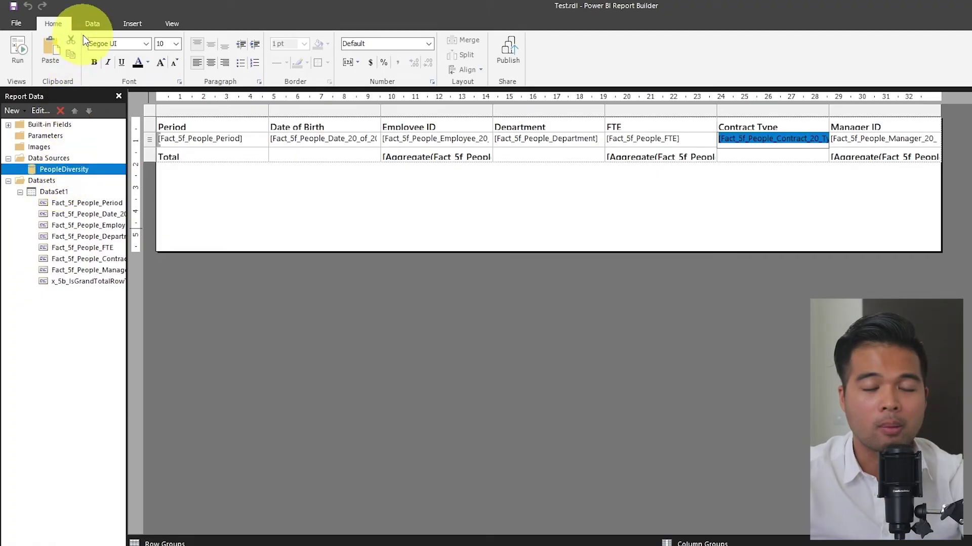
left_click(92, 24)
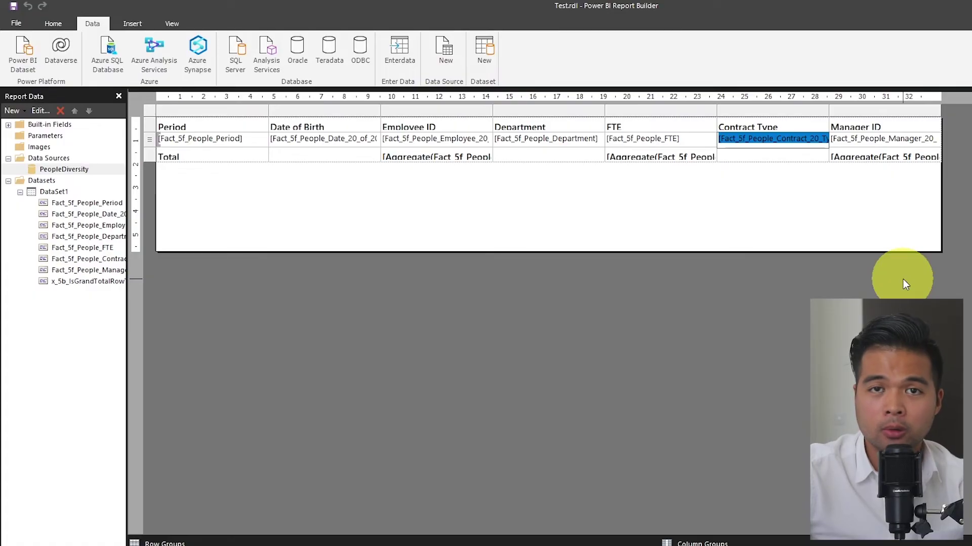
left_click(64, 25)
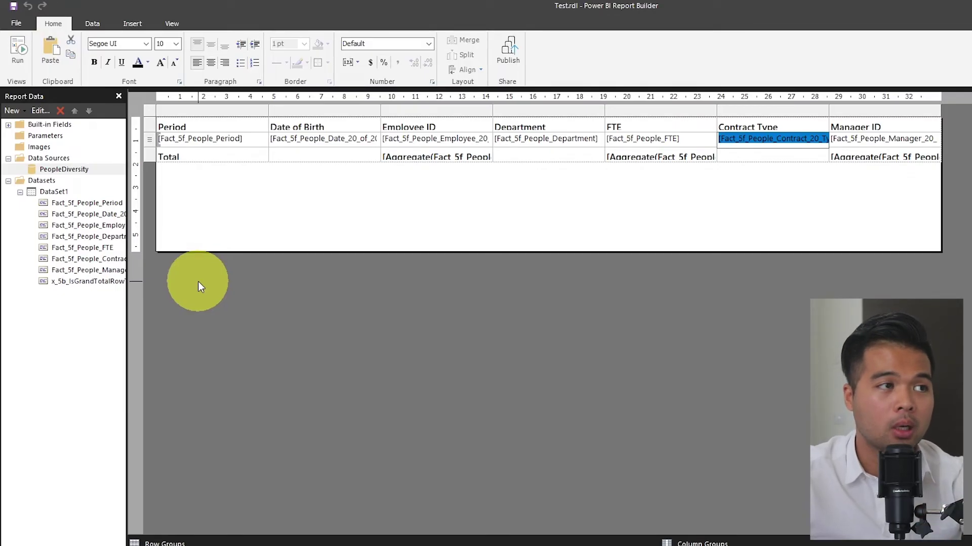
left_click(132, 23)
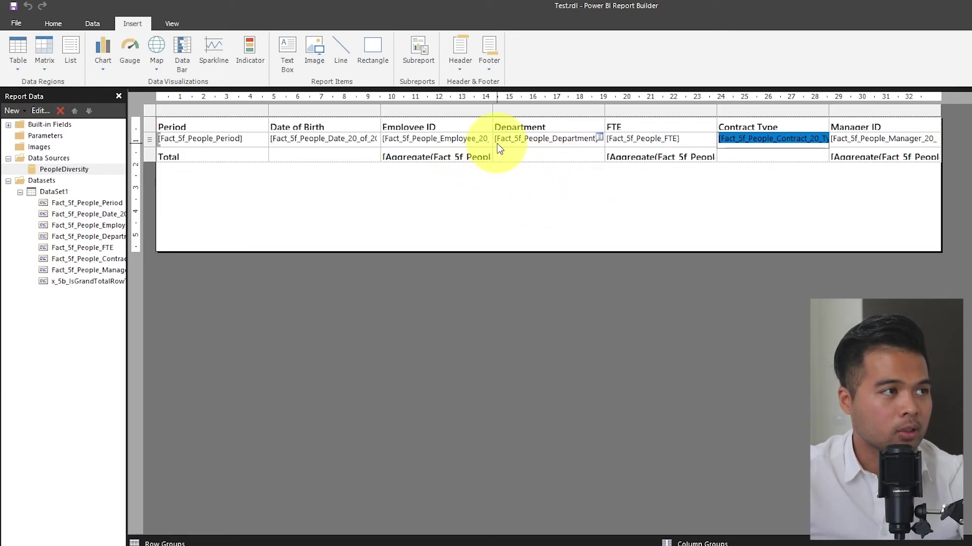
Inspect the Employee ID, Period, FTE and Manager ID cells, then run the Test report.
left_click(424, 127)
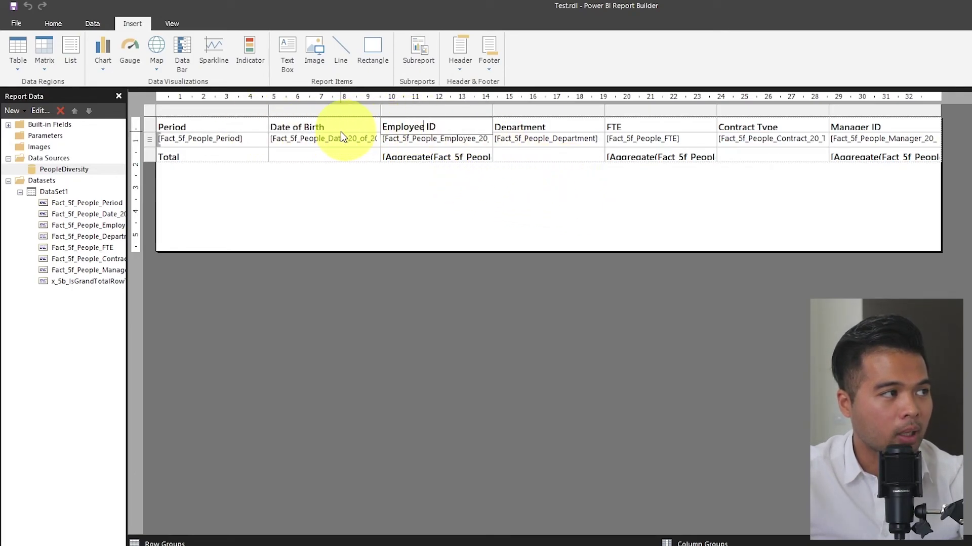
left_click(232, 137)
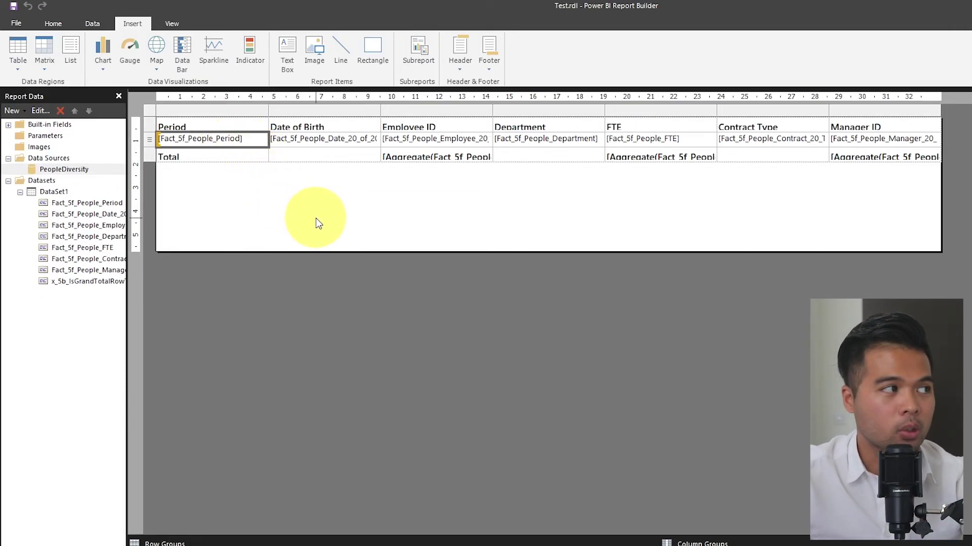
left_click(418, 162)
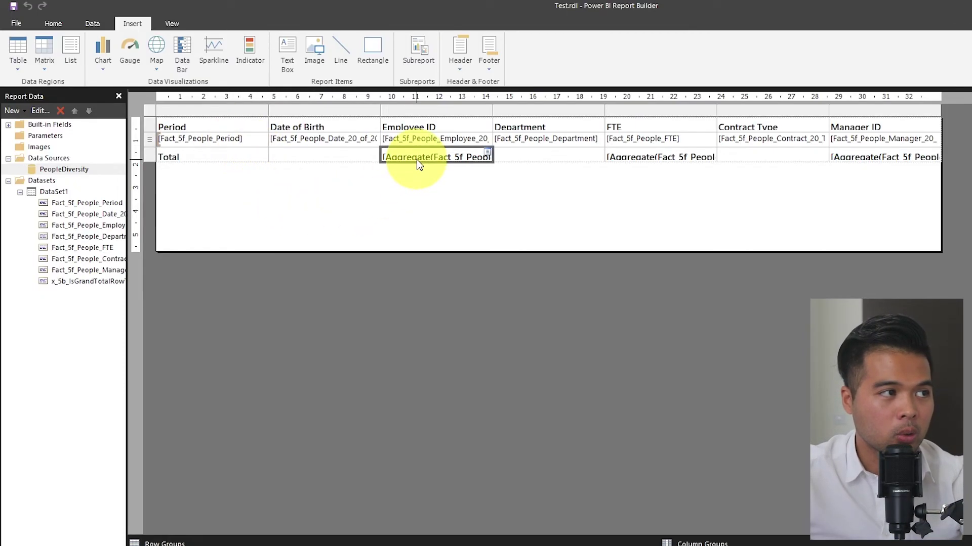
left_click(642, 160)
double_click(856, 159)
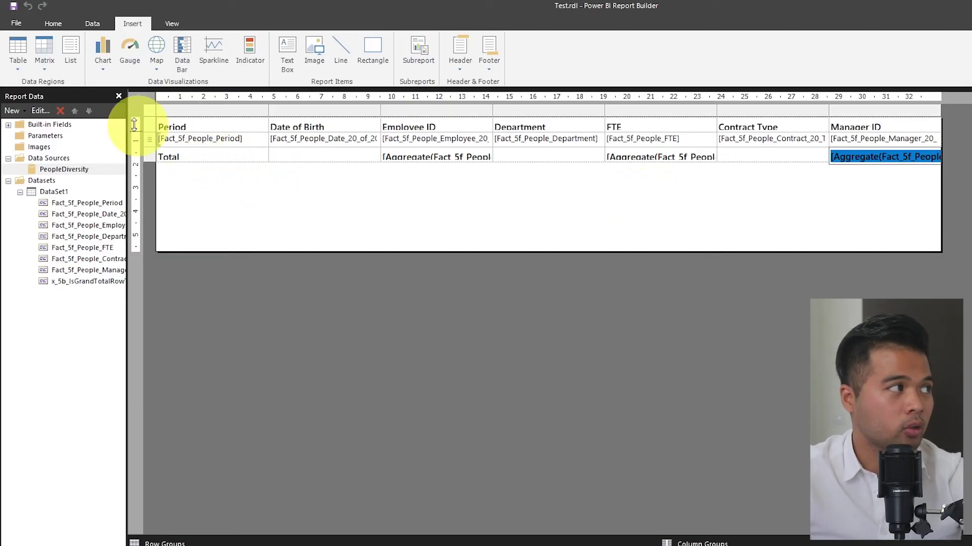
left_click(58, 25)
left_click(23, 47)
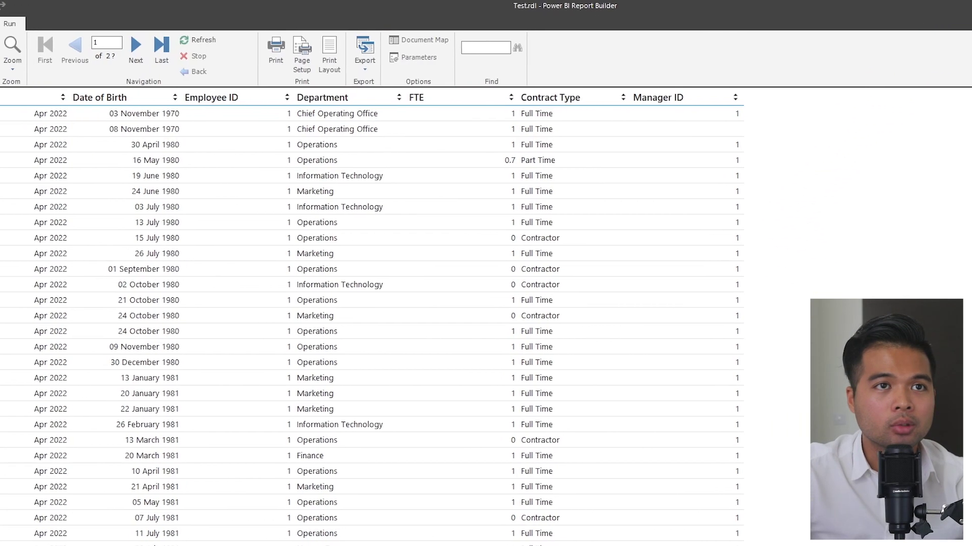
Check the signed-in account details, then return to design view of the Test table layout.
left_click(932, 22)
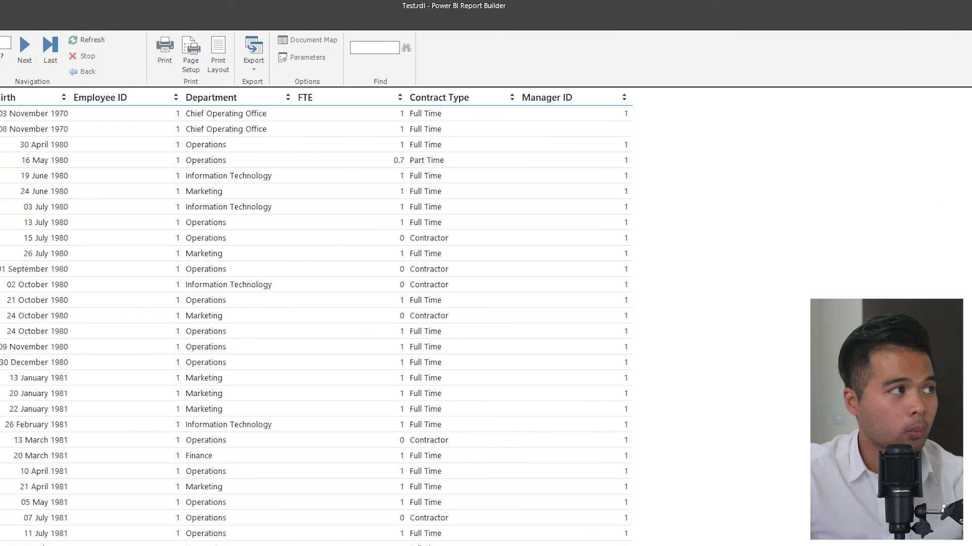
left_click(17, 50)
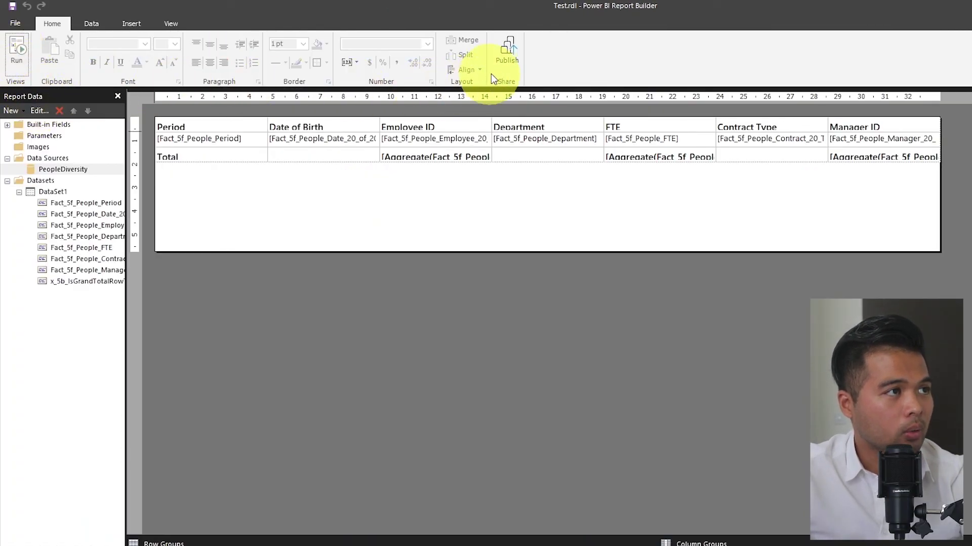
Publish to My Workspace over the existing Test report, confirming replacement of Test.rdl.
left_click(507, 50)
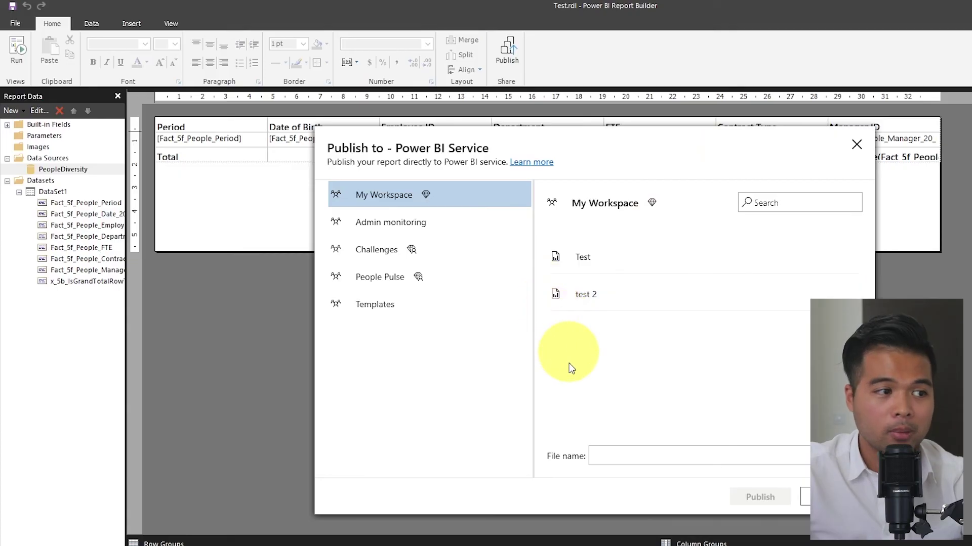
left_click(633, 272)
left_click(749, 494)
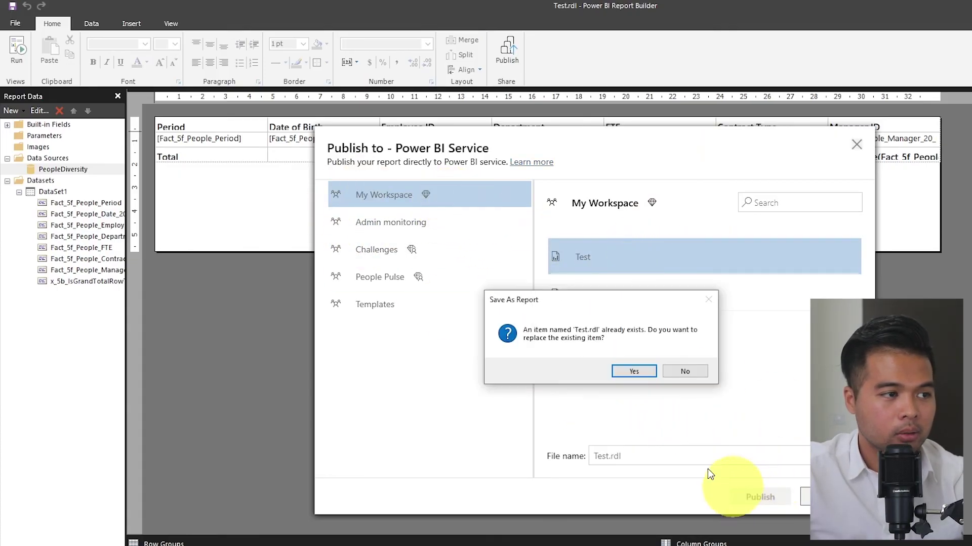
left_click(634, 371)
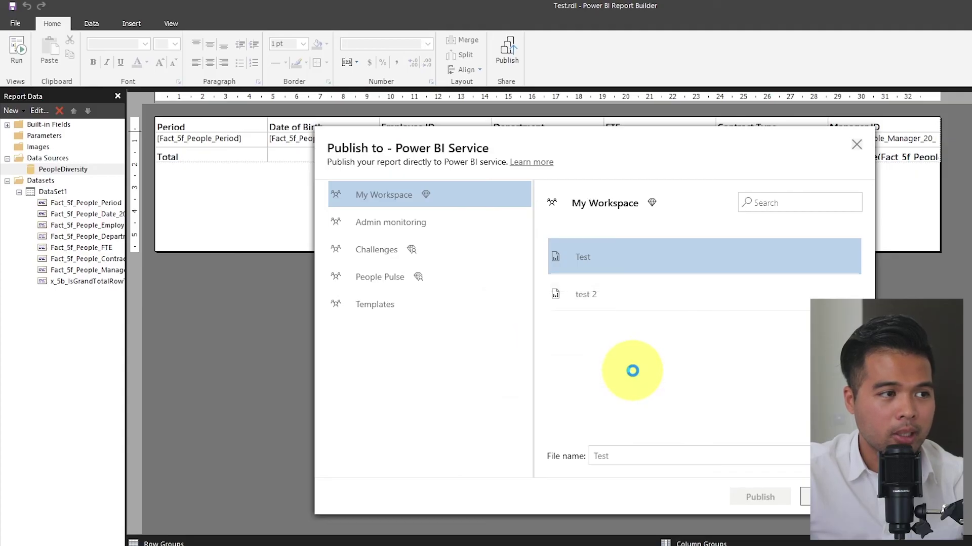